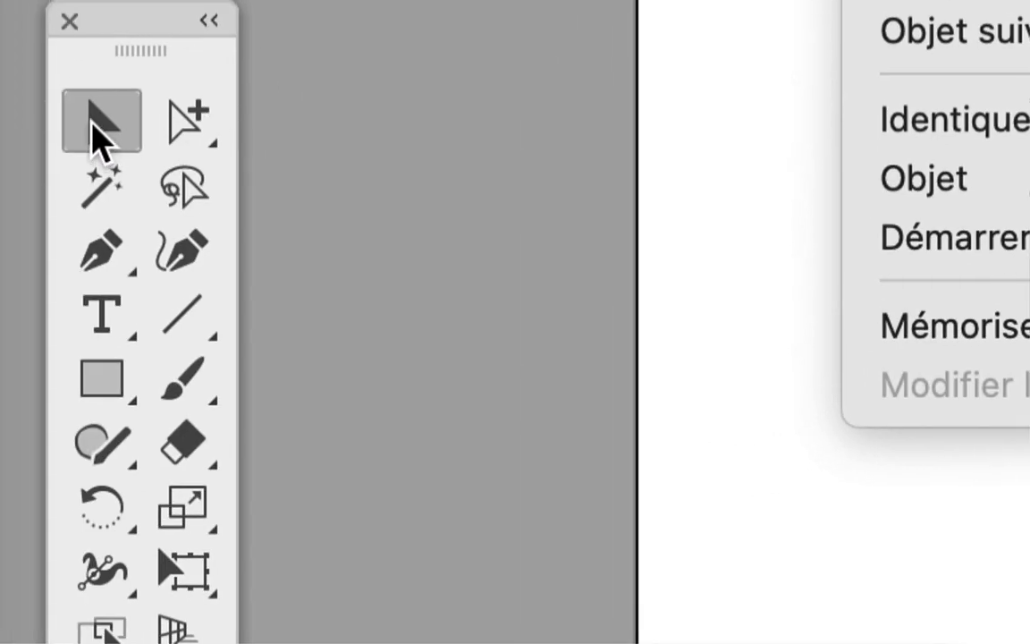
Step: Select the whole rabbit line drawing and convert it into a Live Paint group (Peinture dynamique)
click(92, 123)
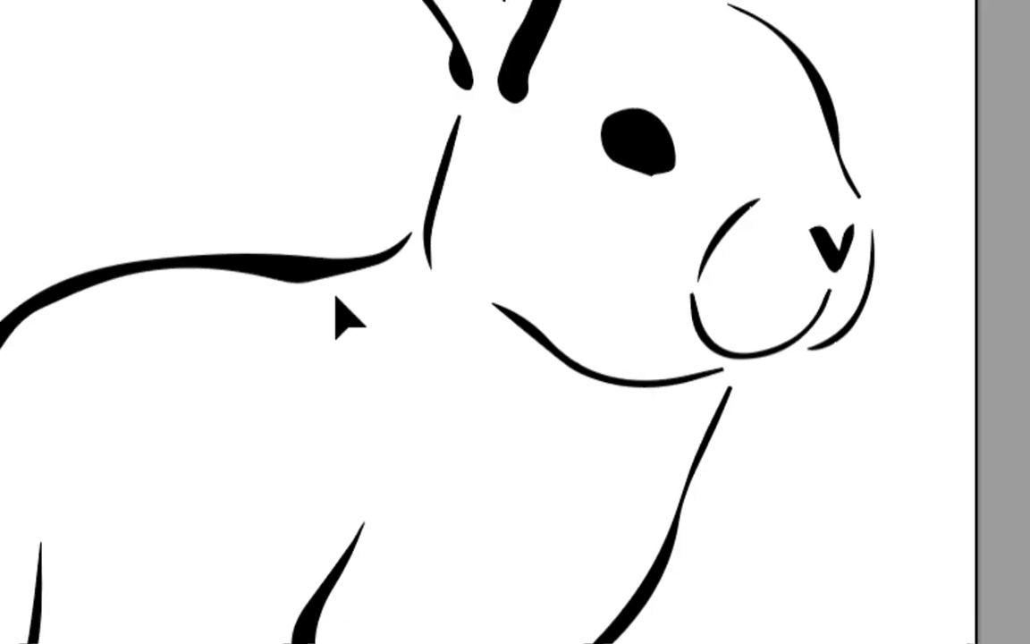
click(228, 343)
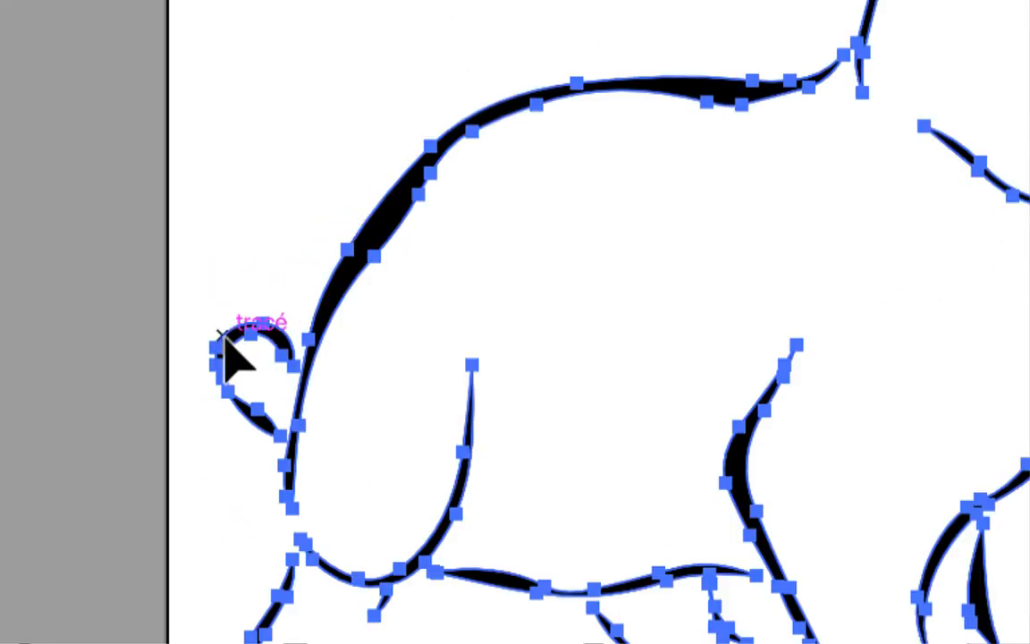
click(904, 455)
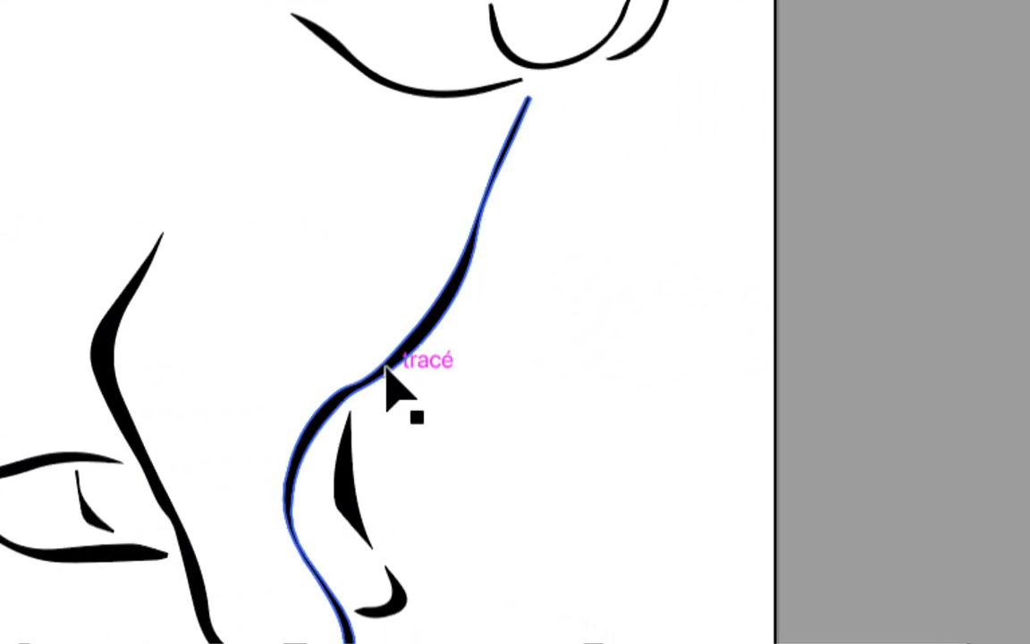
click(475, 382)
click(558, 8)
click(395, 264)
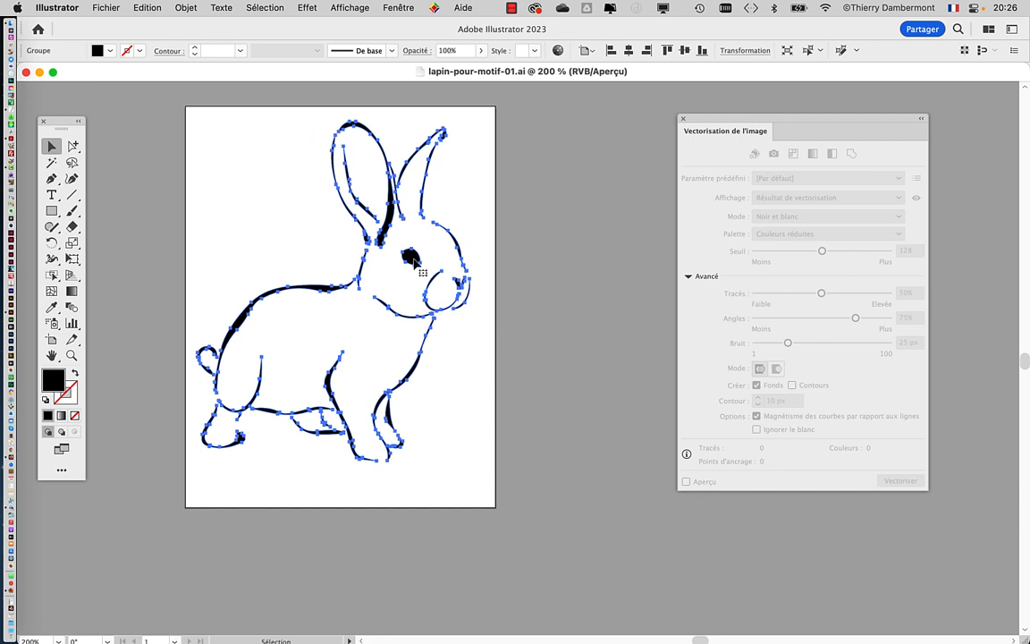
click(185, 8)
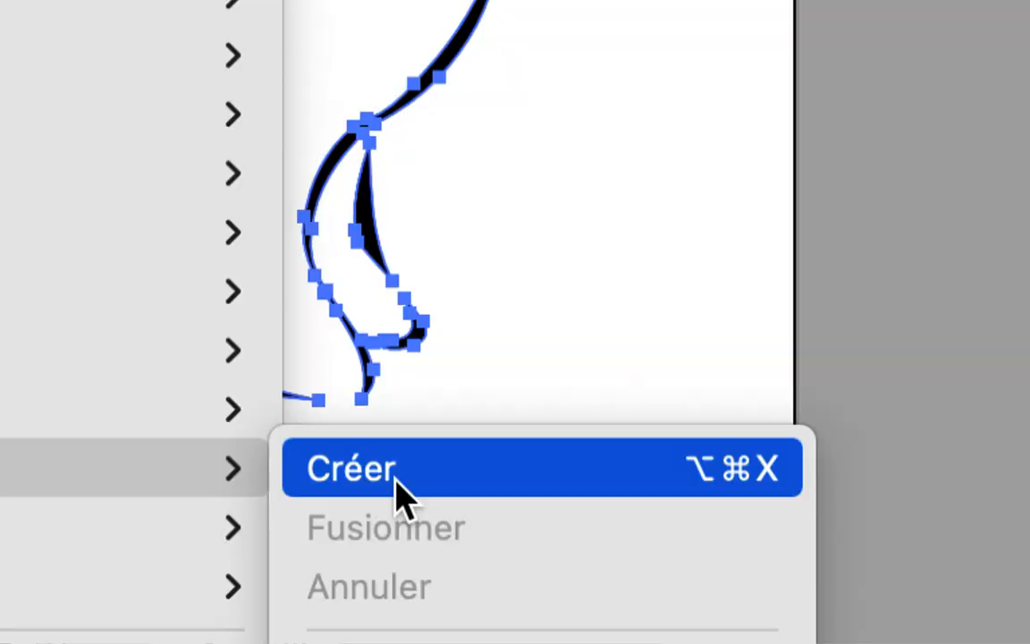
click(395, 494)
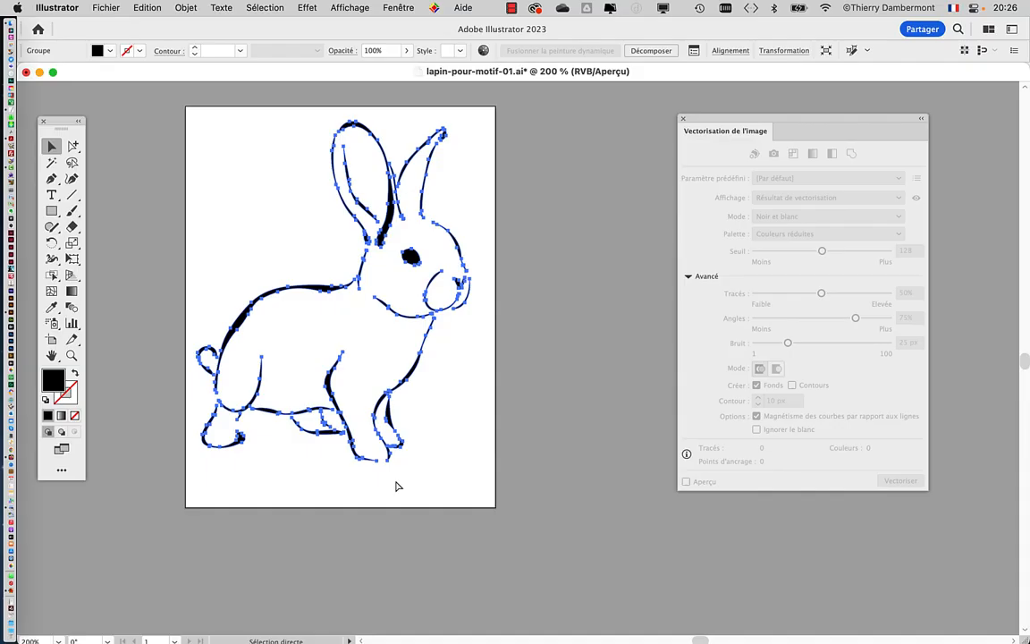
Step: Move the Vectorisation de l'image panel aside and open the Calques panel beside the artboard
drag(692, 119, 871, 238)
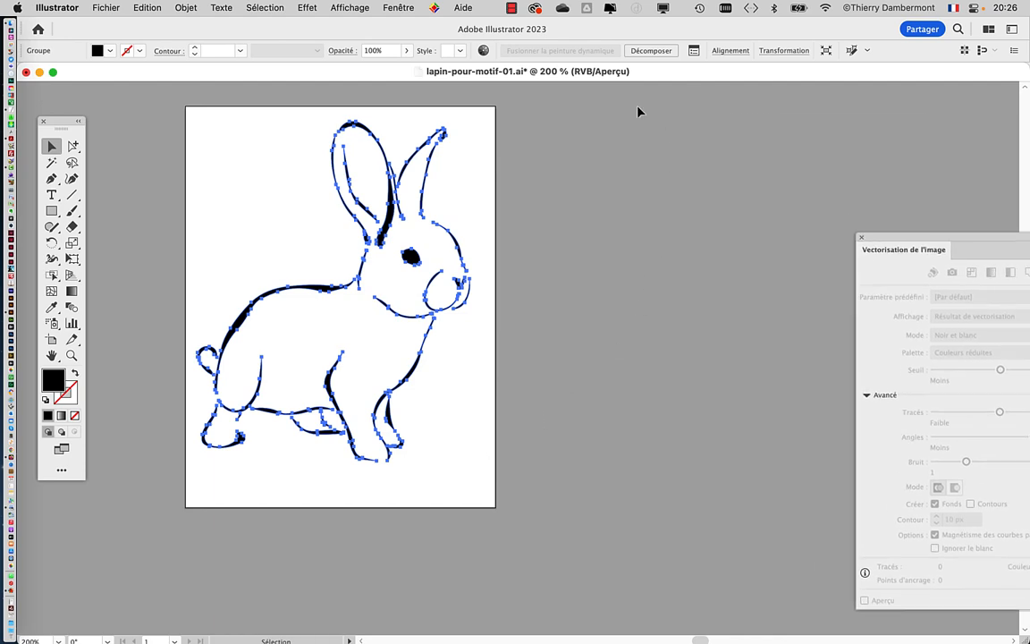
click(399, 8)
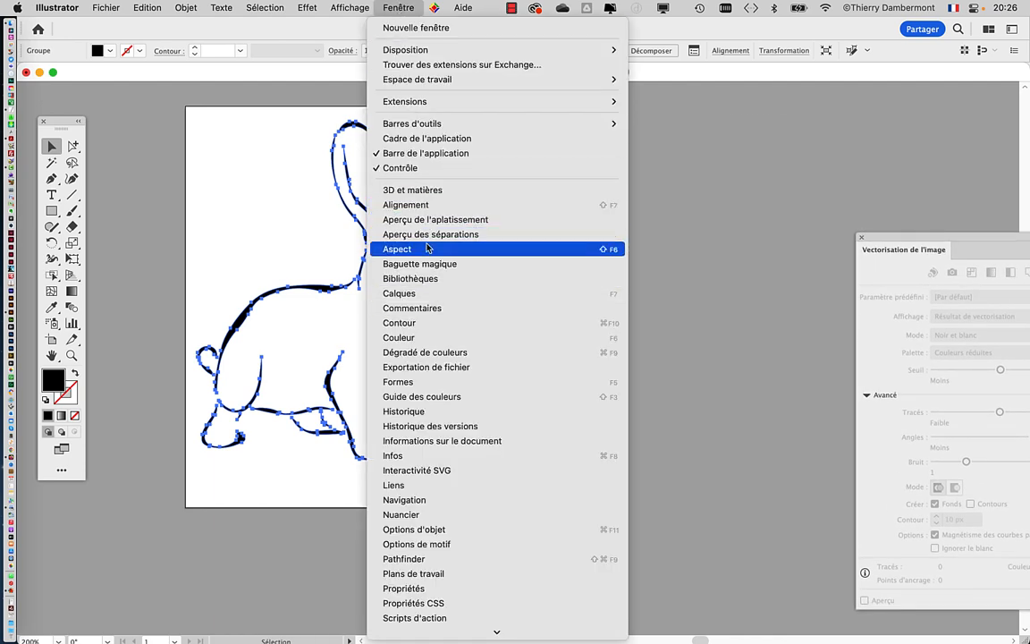
click(466, 297)
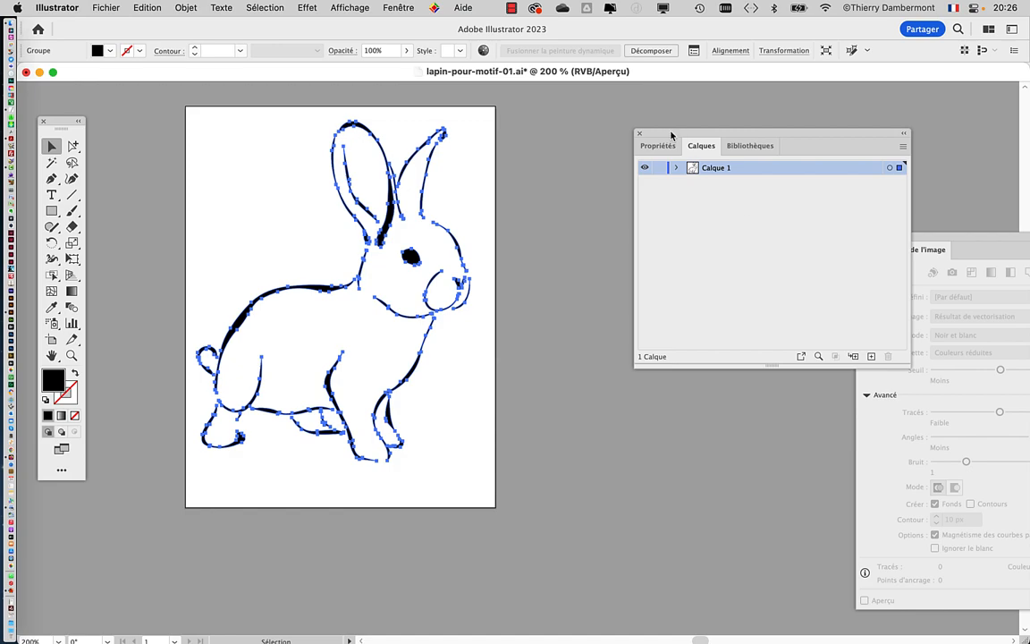
drag(671, 136, 548, 141)
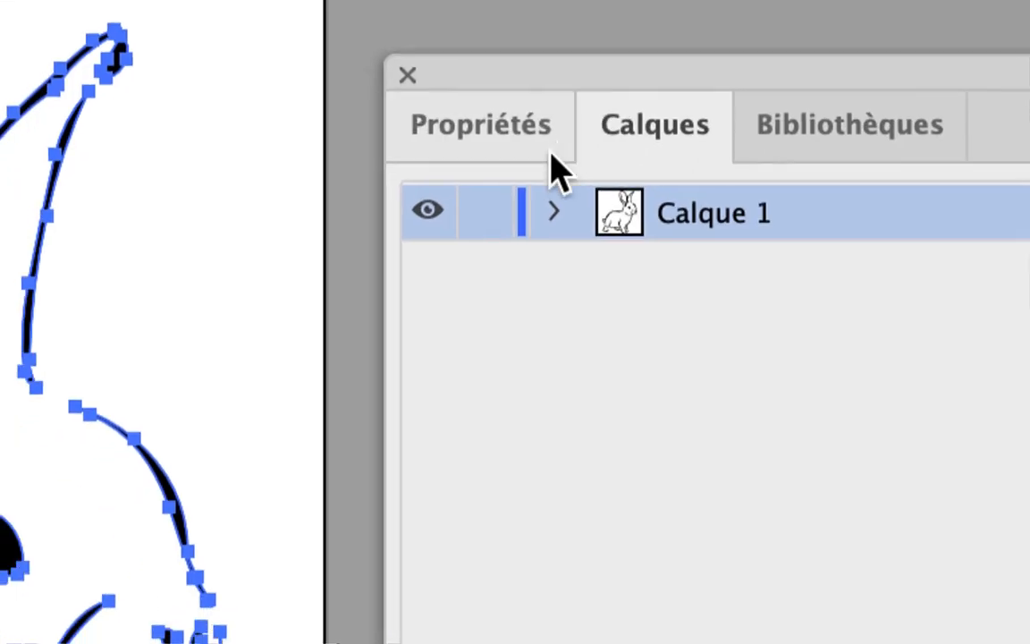
Step: Expand Calque 1 and its group, and inspect the paths inside the Peinture dynamique object before collapsing it
click(553, 173)
click(608, 195)
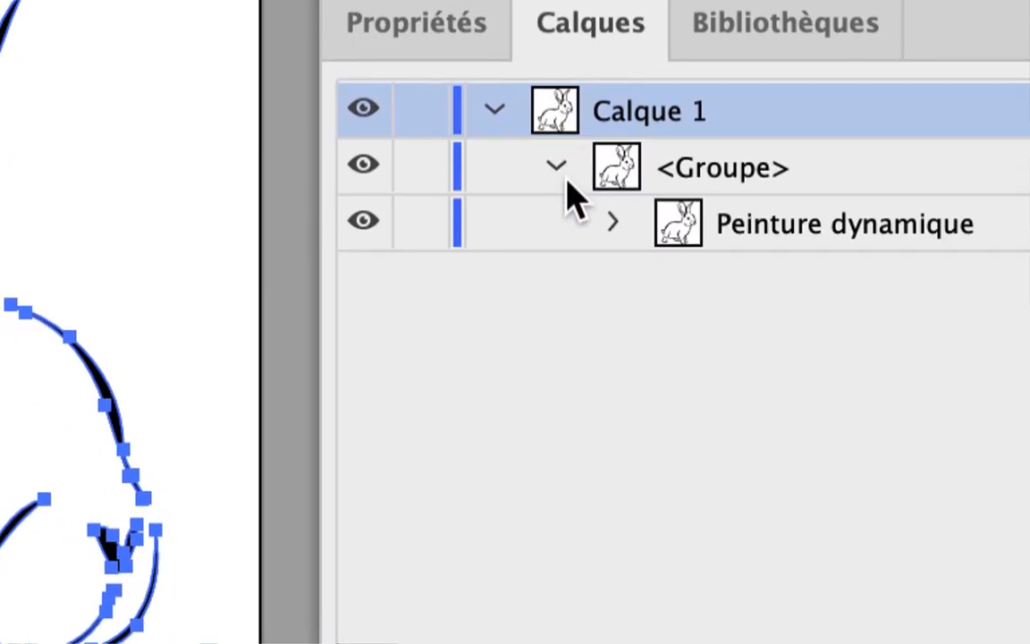
click(669, 253)
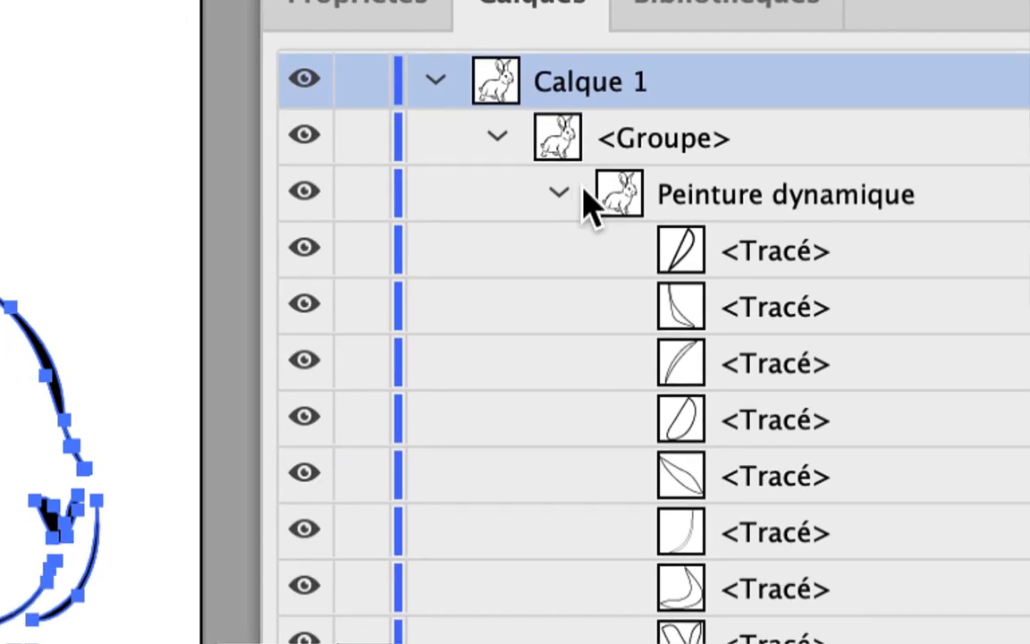
click(580, 194)
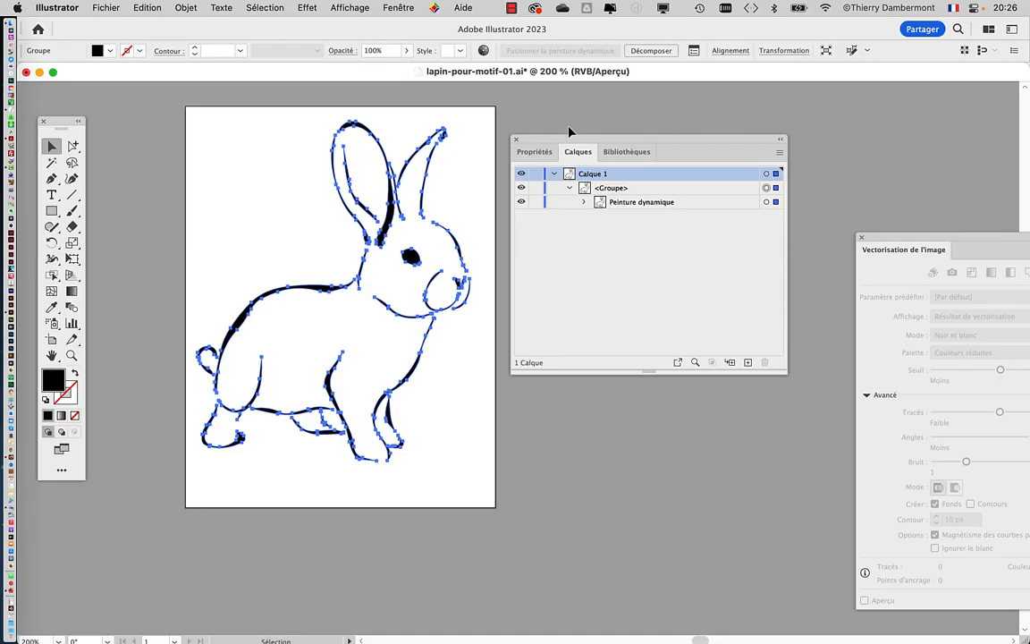
Step: Reposition the Calques panel farther from the artboard and close the Vectorisation de l'image panel
drag(528, 143, 624, 118)
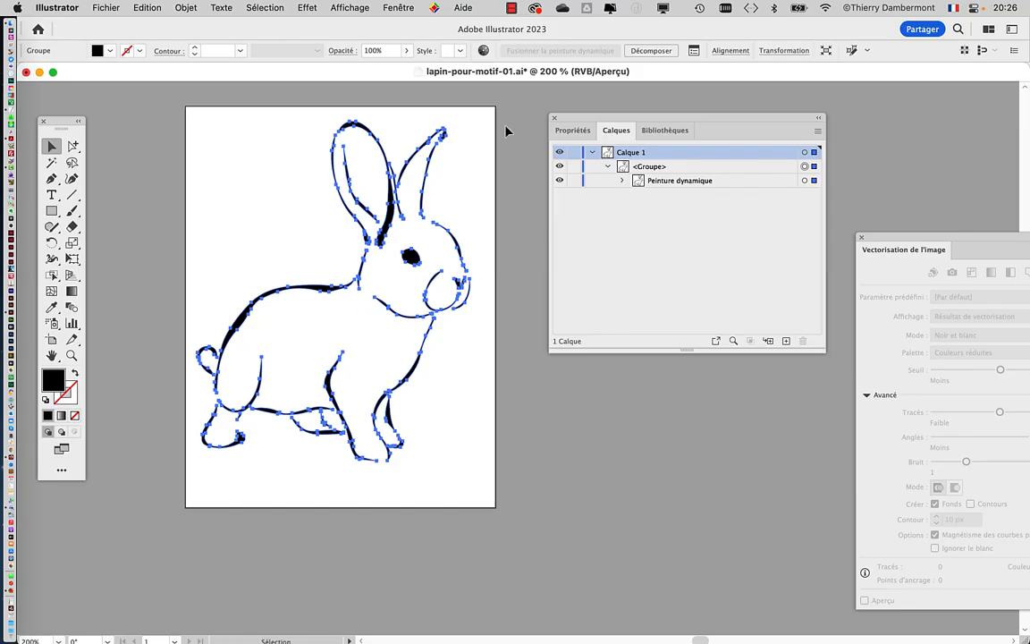
drag(582, 120, 655, 98)
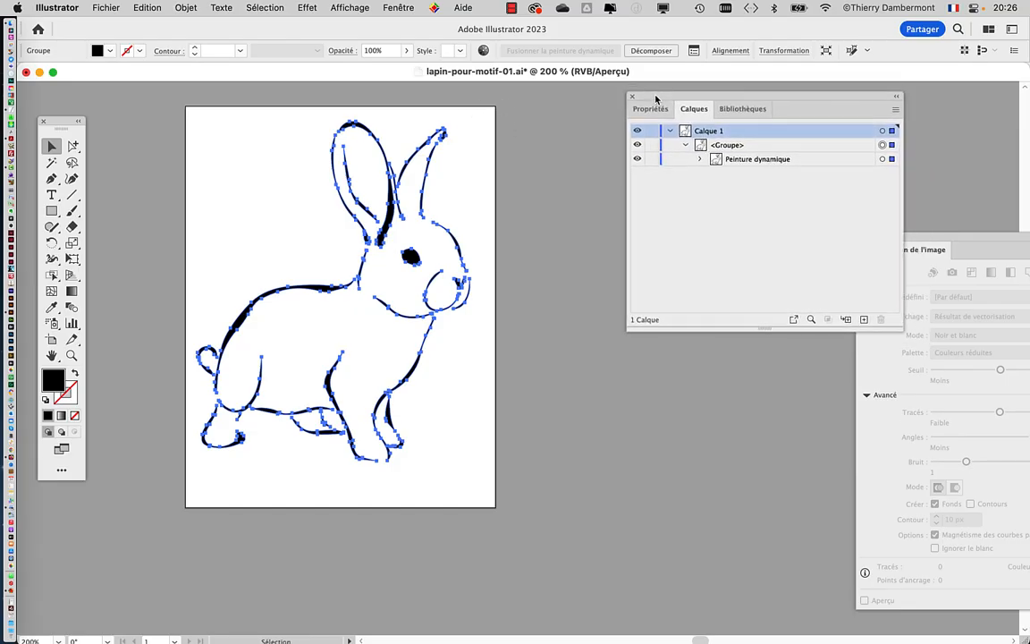
drag(925, 240, 836, 322)
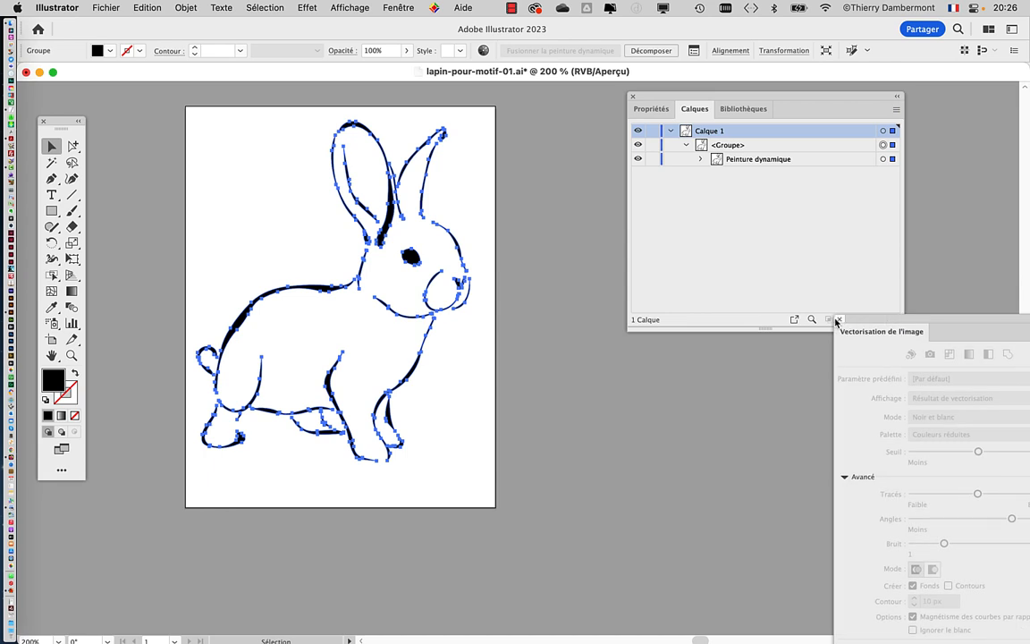
click(840, 321)
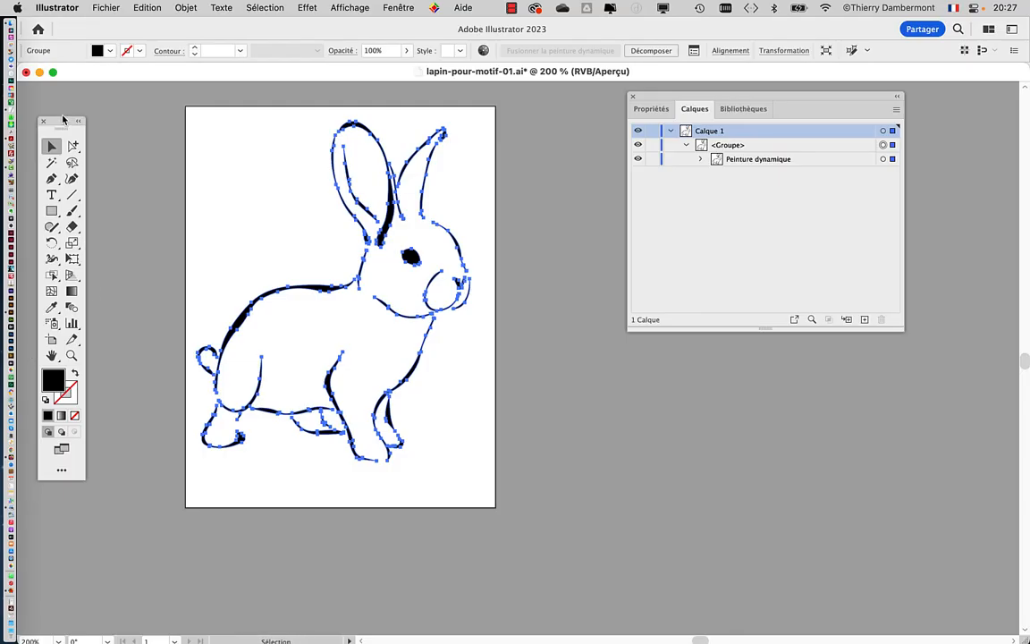
Step: Move the toolbox nearer the artboard and check in its options whether the Avancé toolbar is active
drag(62, 119, 95, 102)
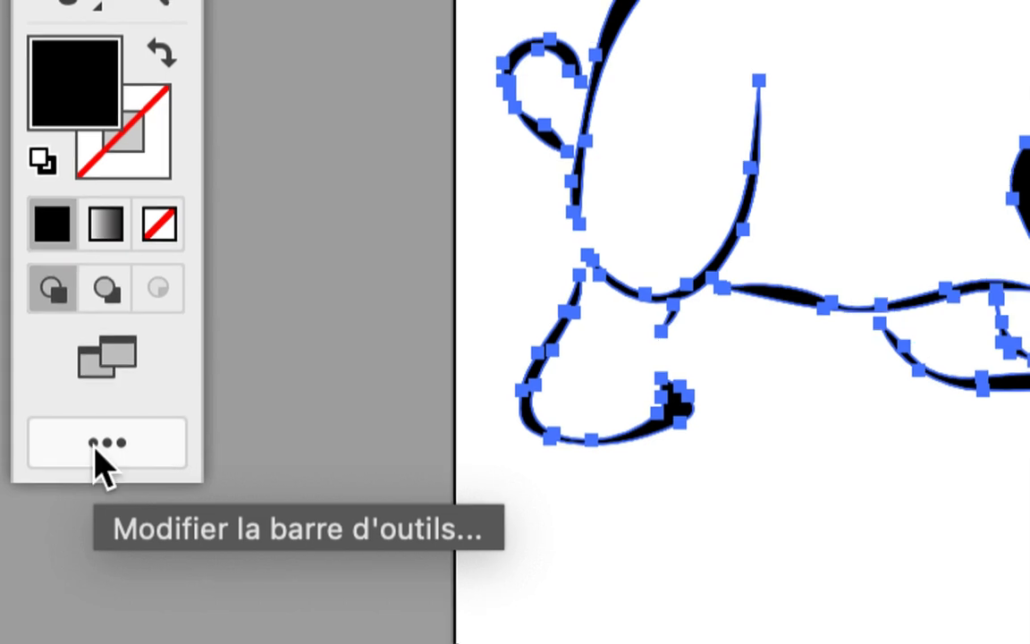
click(100, 447)
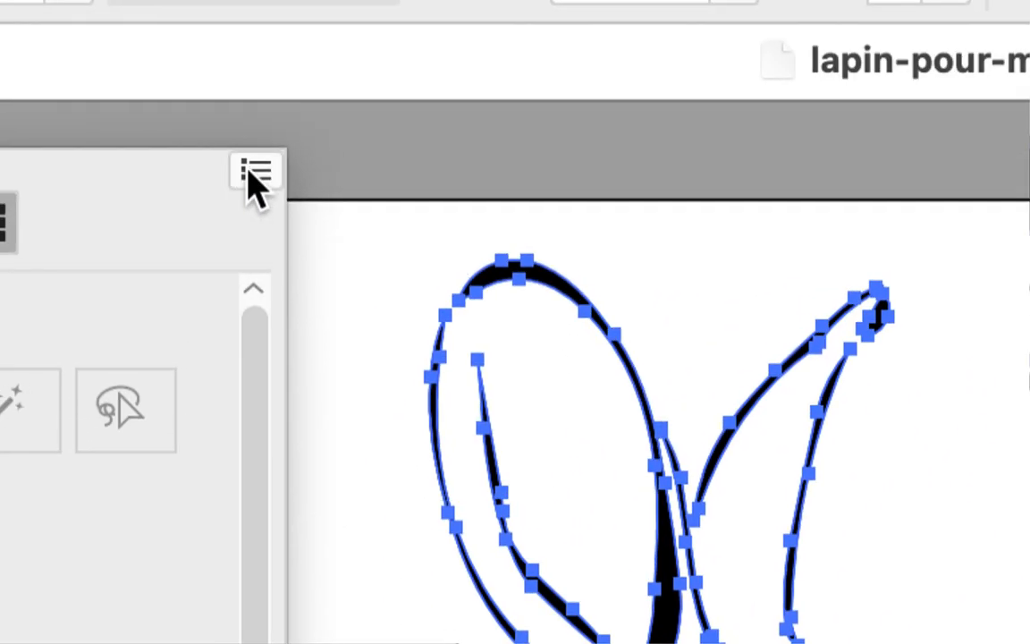
click(255, 174)
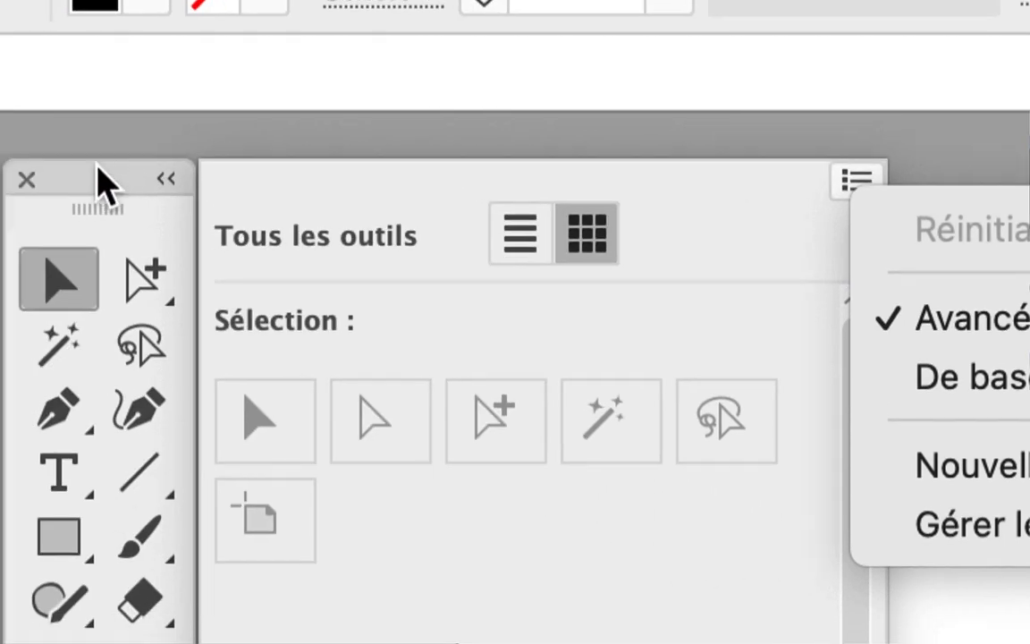
click(98, 167)
click(98, 168)
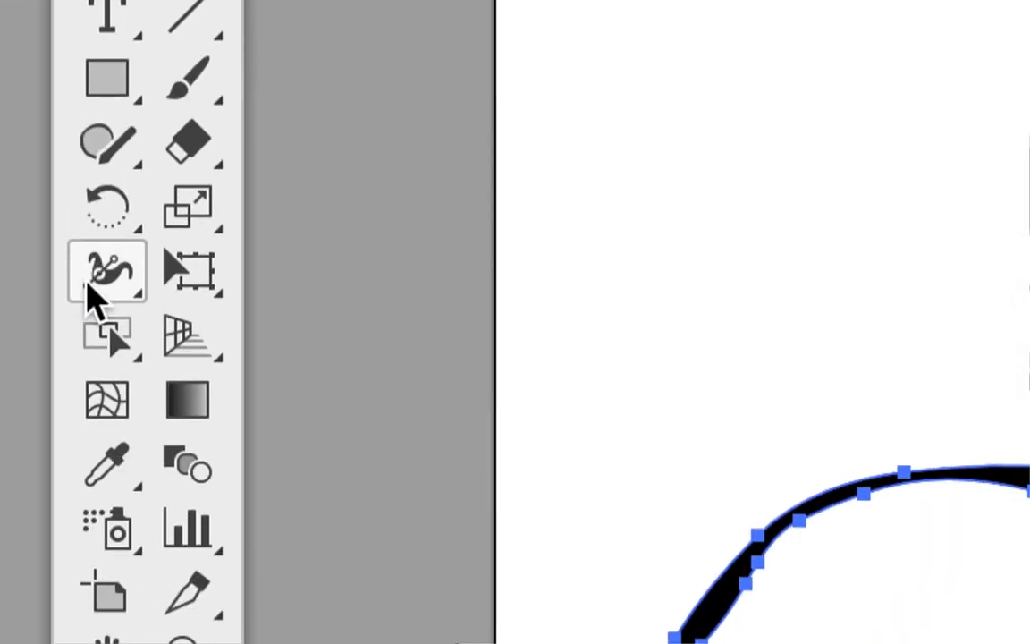
Step: Detach the Shape Builder and Live Paint tool group into its own floating palette
click(96, 285)
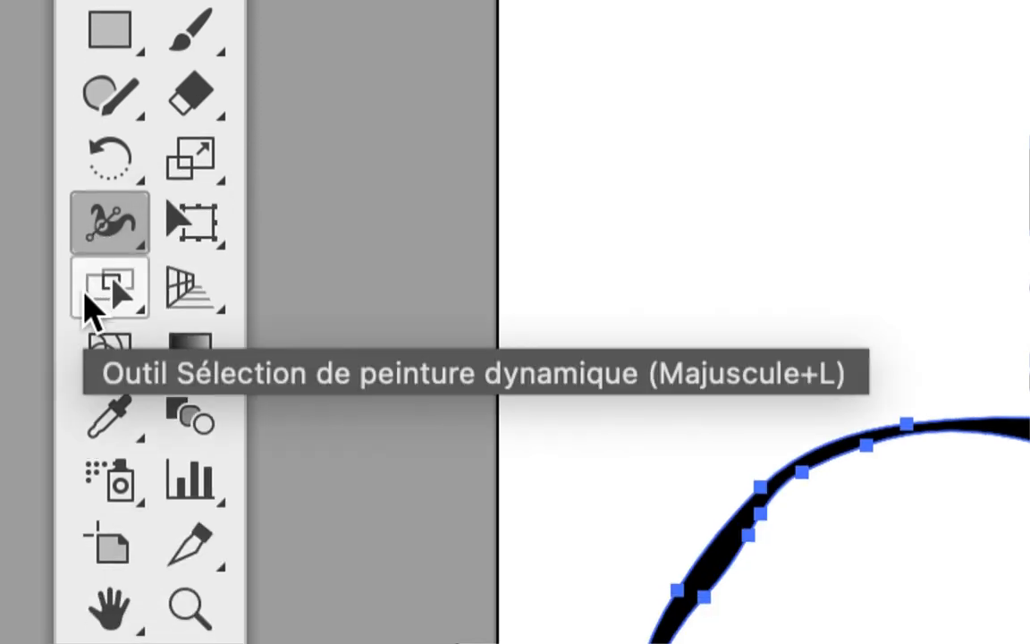
click(79, 340)
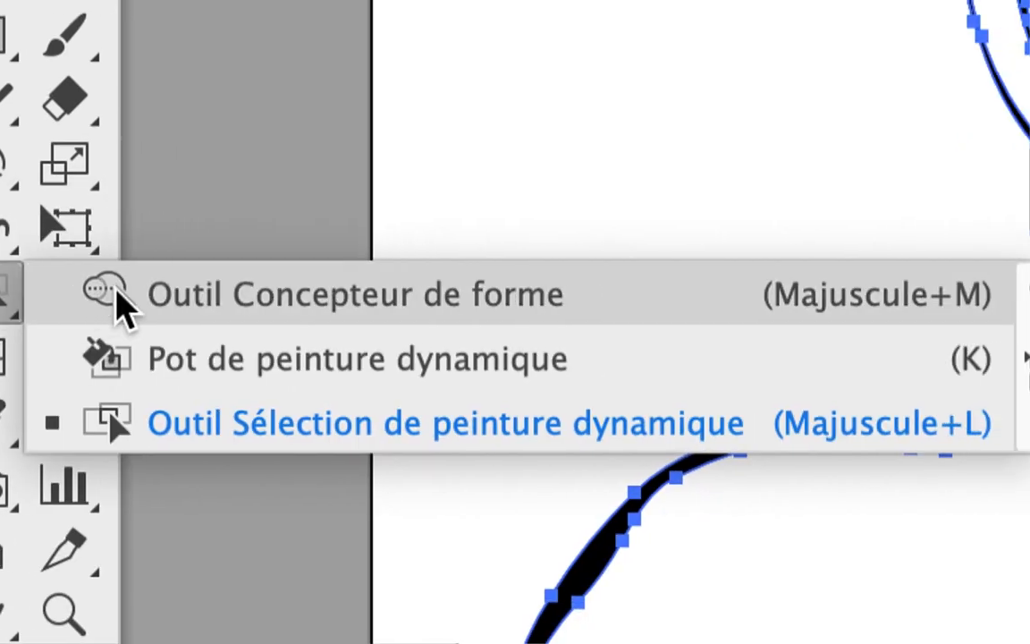
click(234, 292)
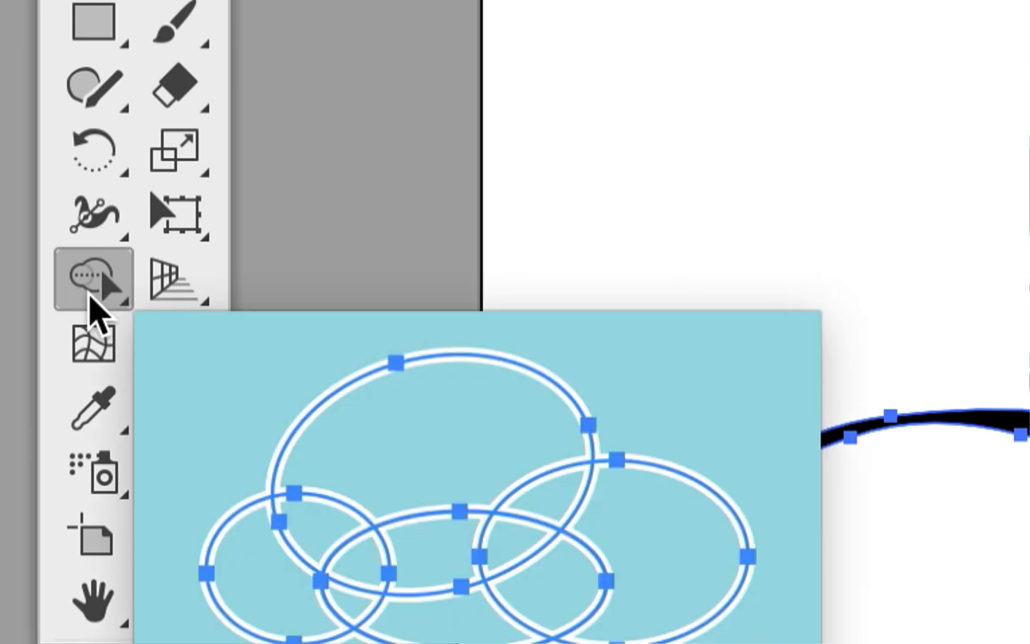
click(95, 296)
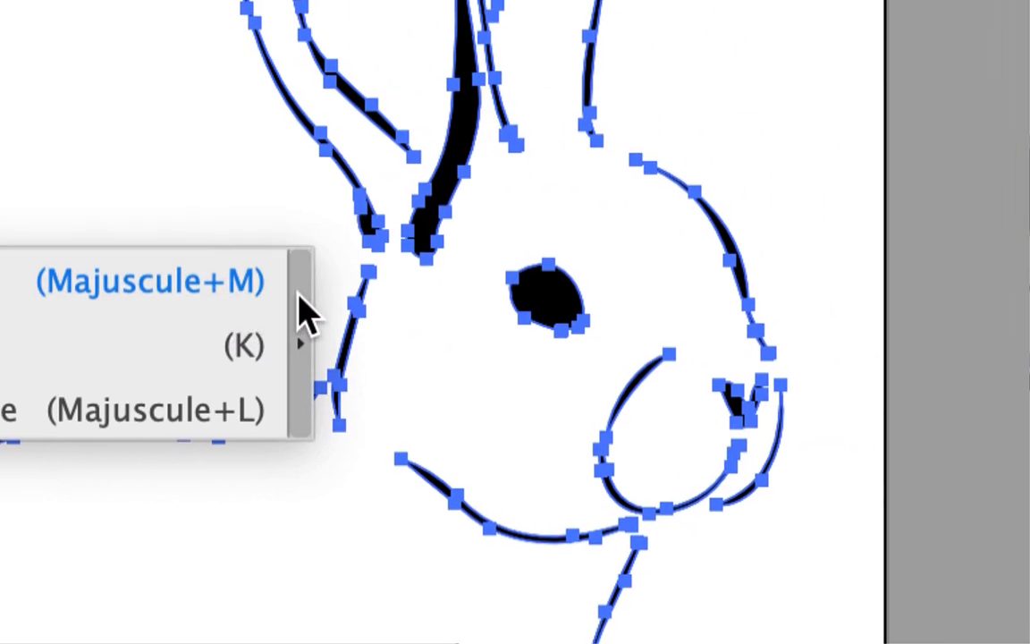
click(301, 308)
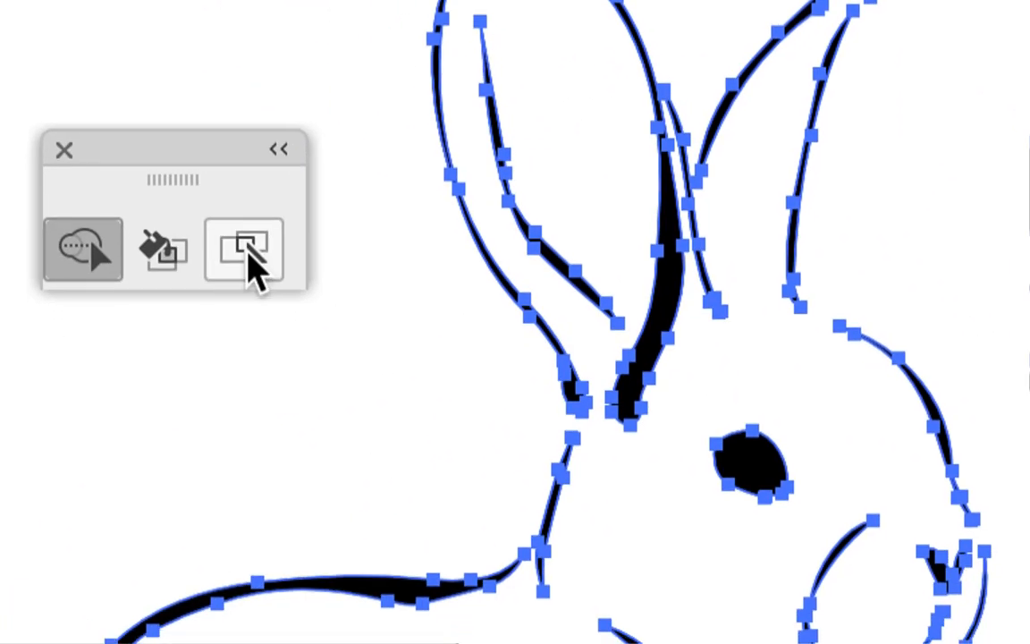
Step: Choose the Live Paint Selection tool and restrict it to Fonds by disabling Contours in its options
click(325, 385)
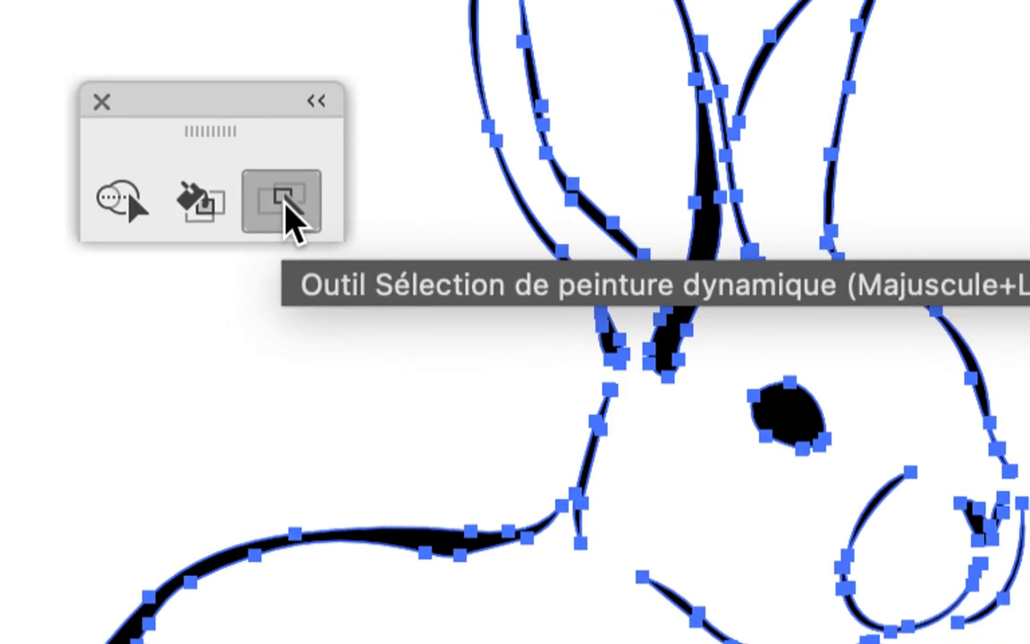
double_click(287, 211)
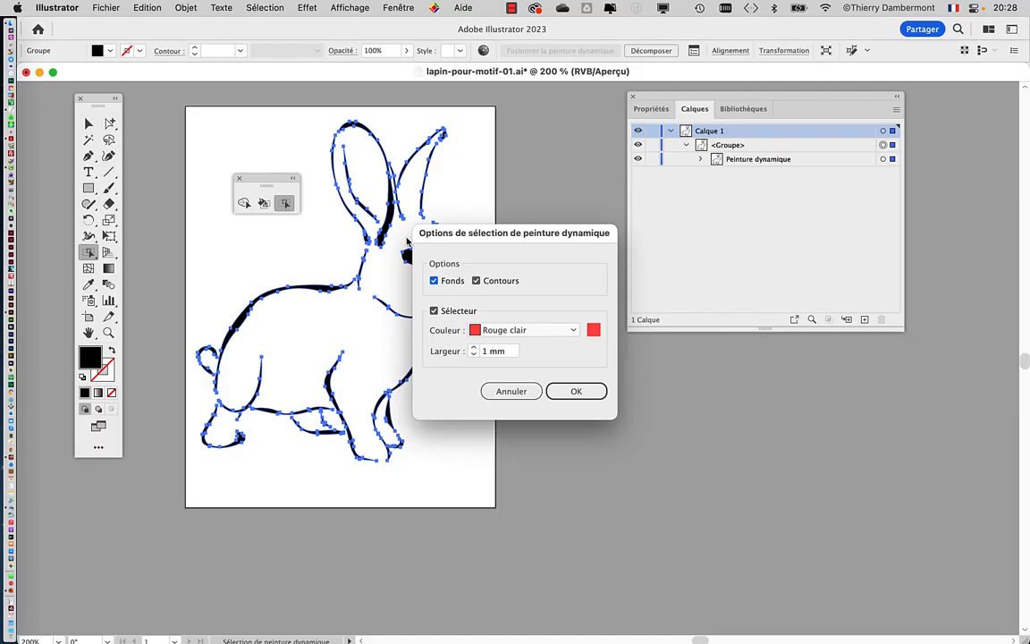
mouse_move(491, 235)
mouse_down()
mouse_move(453, 171)
mouse_move(463, 112)
mouse_up()
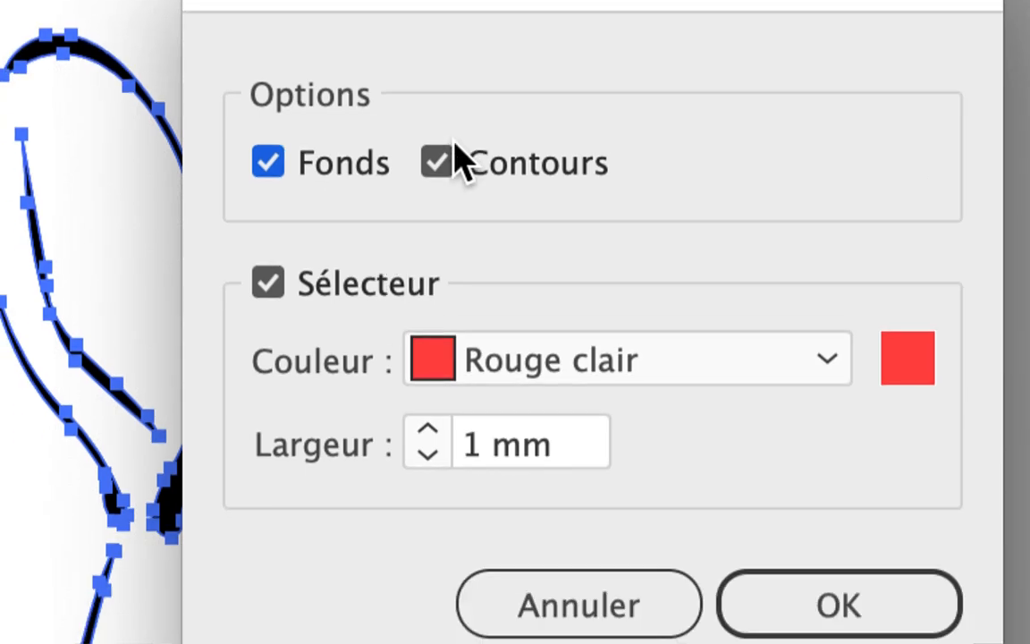
click(406, 257)
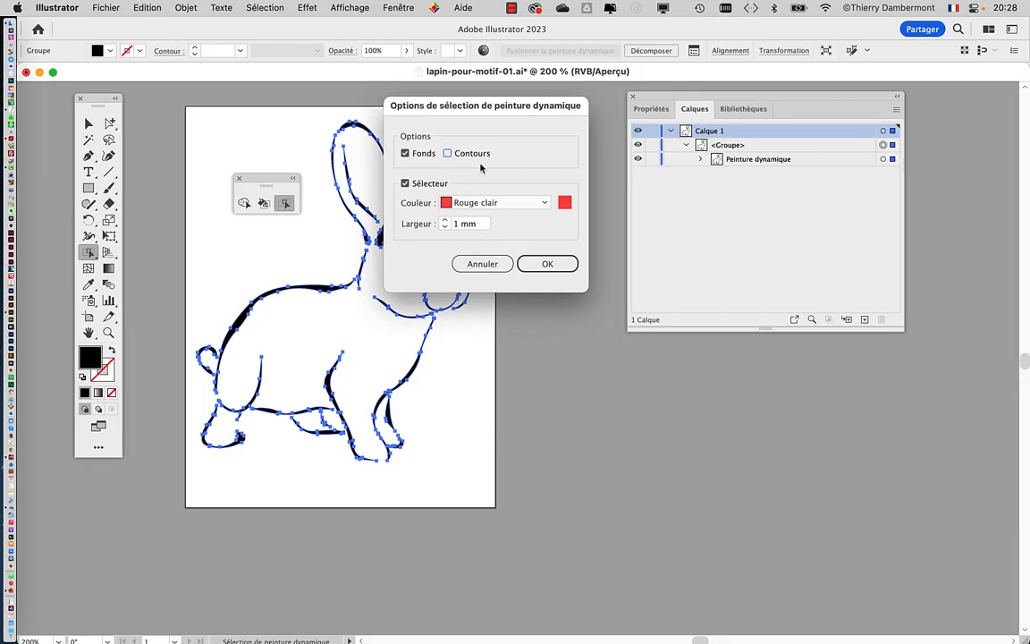
click(547, 264)
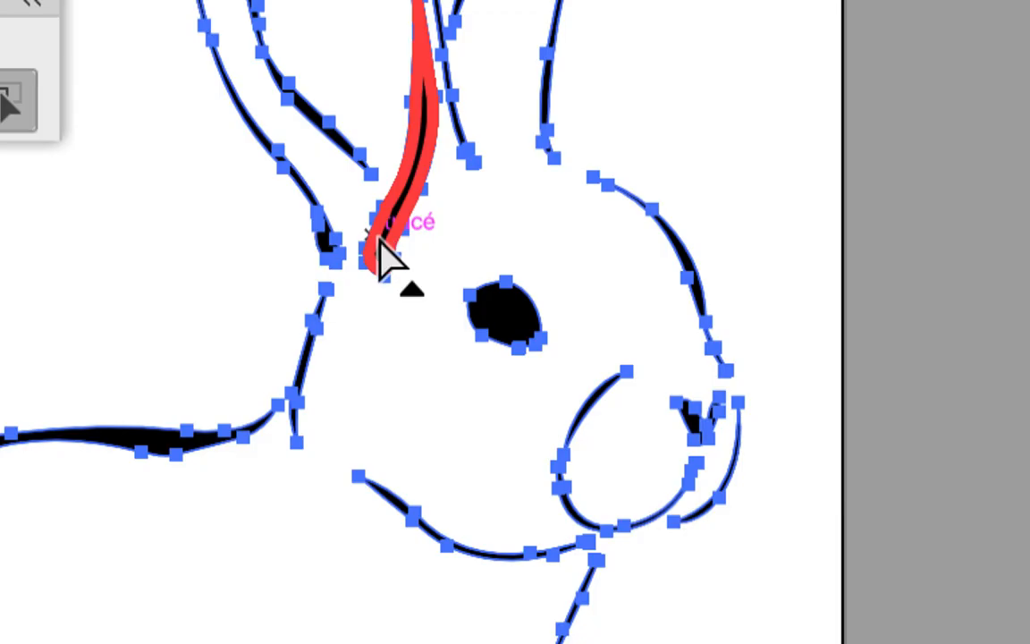
Step: Try selecting individual fills on the rabbit with Live Paint Selection, including the ear outlines, and clear the selection
click(382, 241)
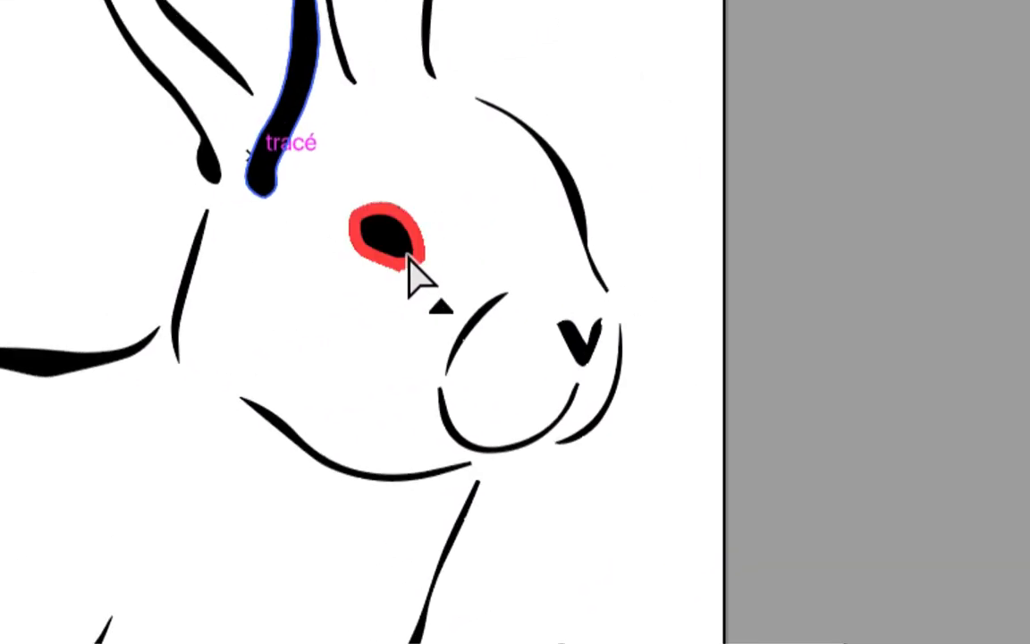
shift+click(716, 422)
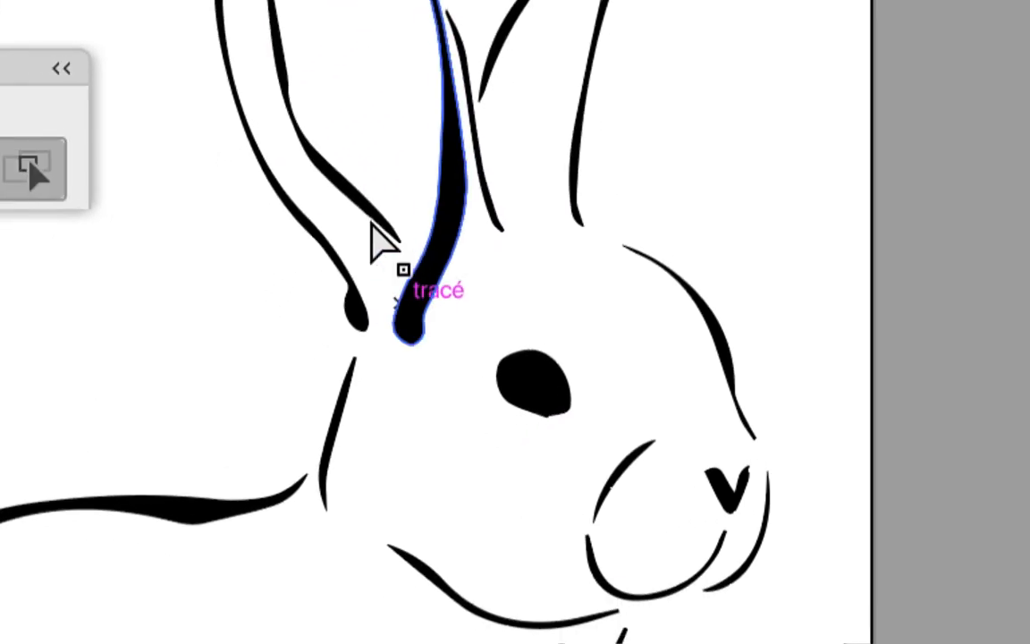
shift+click(329, 253)
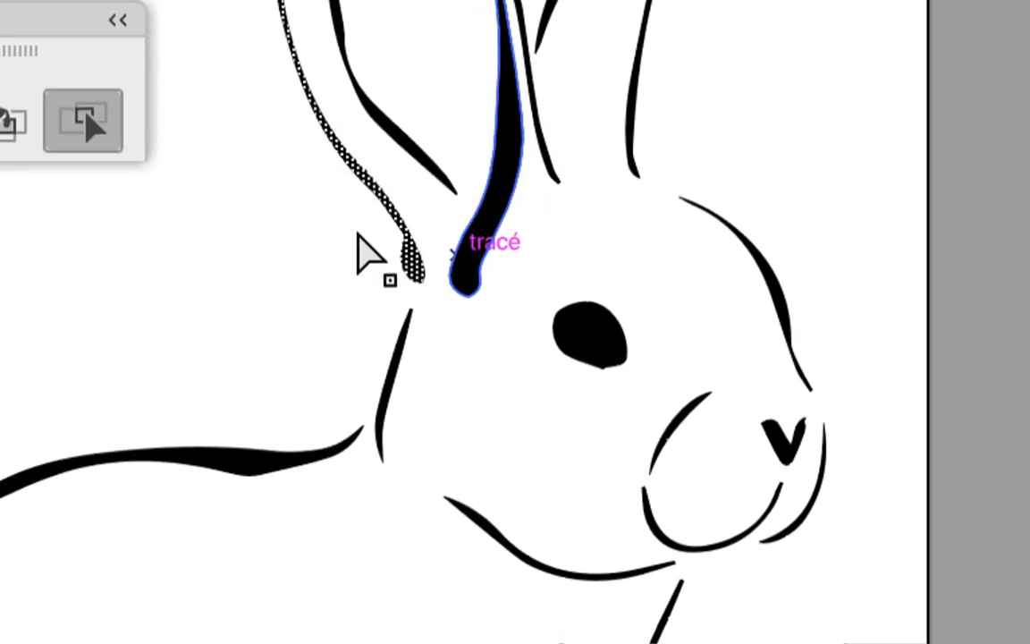
click(357, 234)
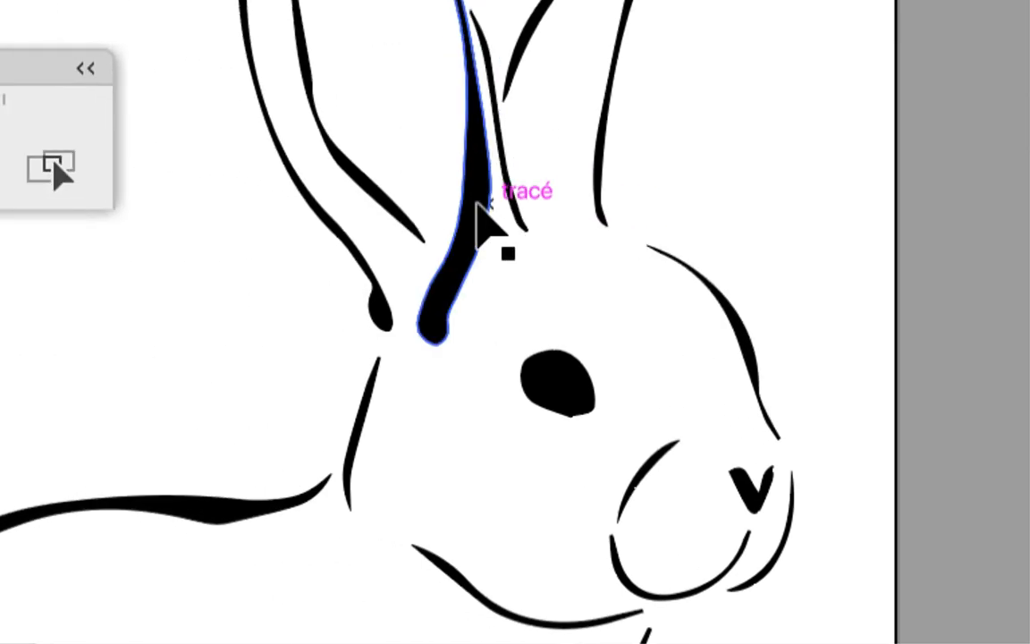
Step: Open the gap options (Options d'espace) for the rabbit's Live Paint group and set the paint limit to Décalages personnalisés
click(479, 222)
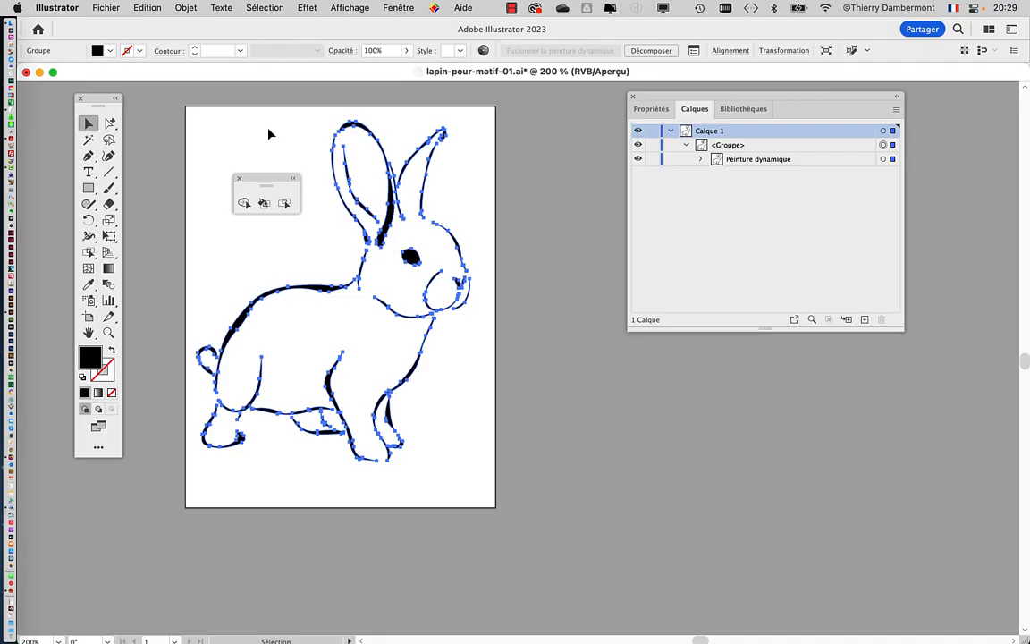
click(186, 7)
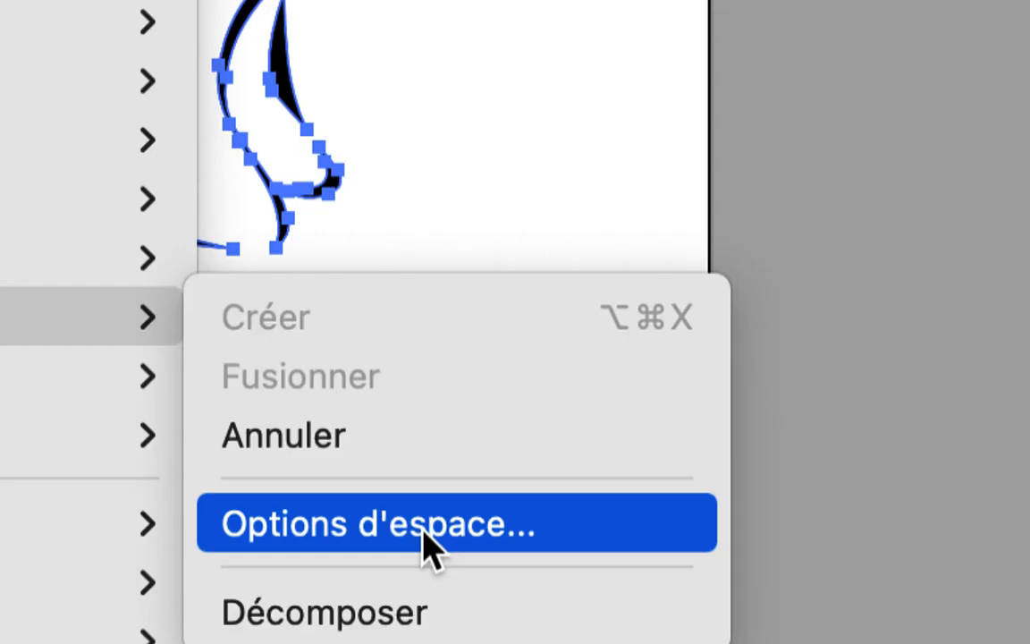
click(424, 529)
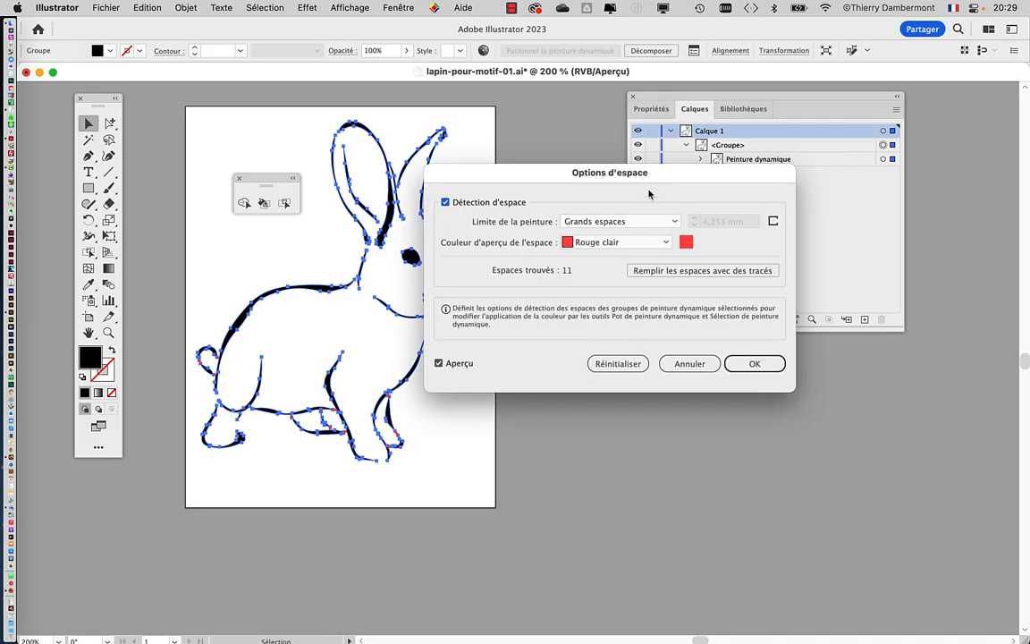
drag(657, 172, 717, 226)
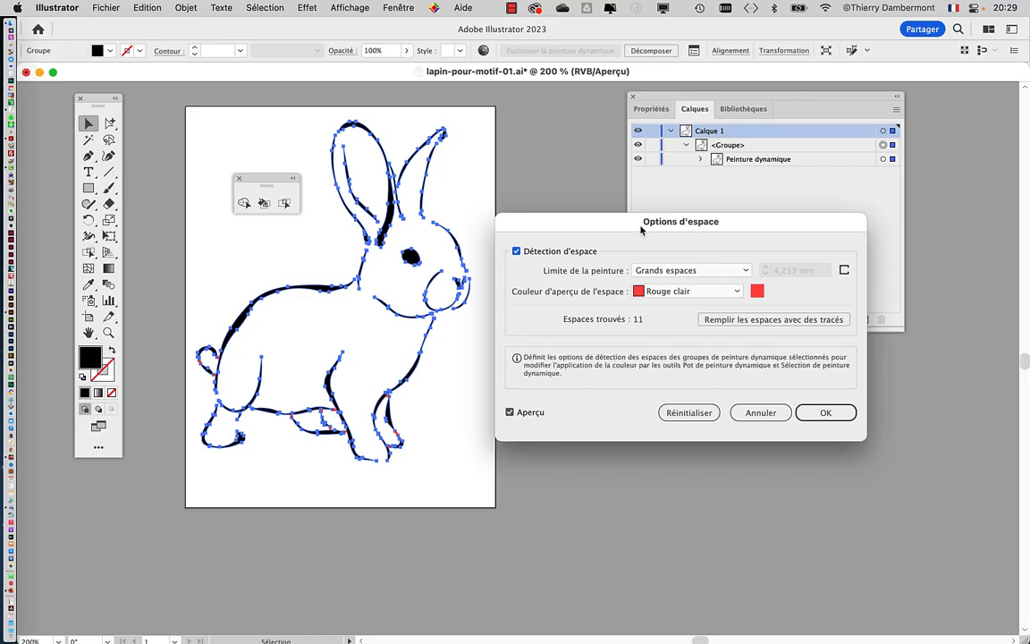
drag(575, 204, 617, 256)
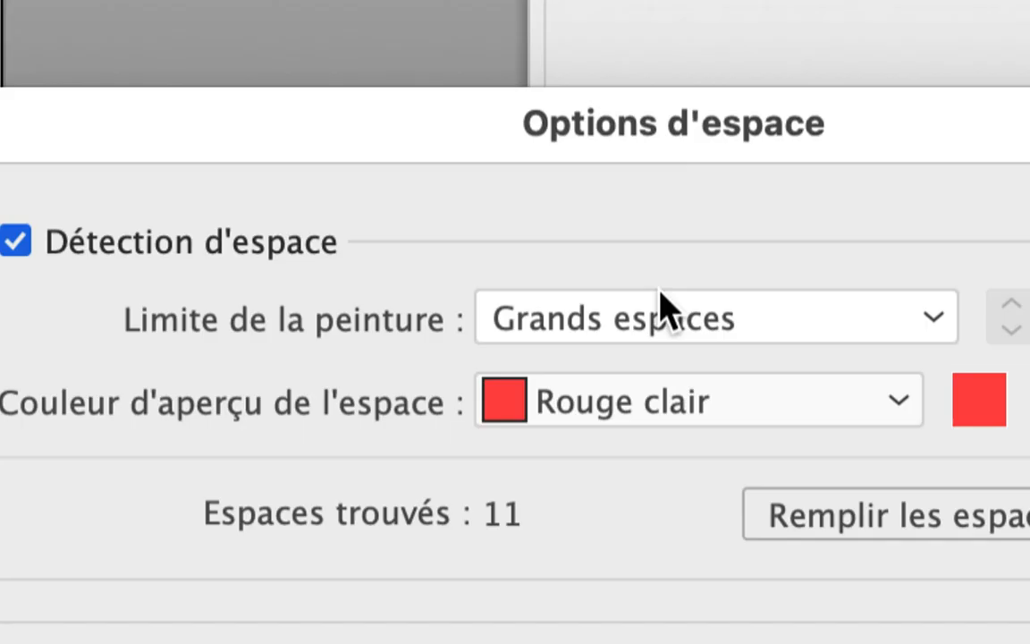
click(662, 296)
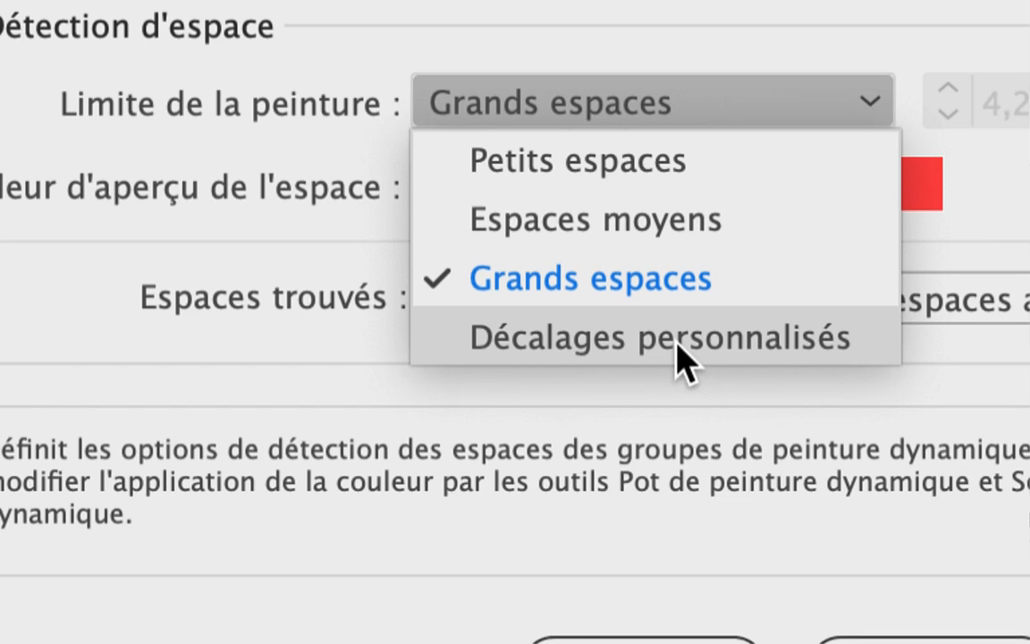
click(678, 349)
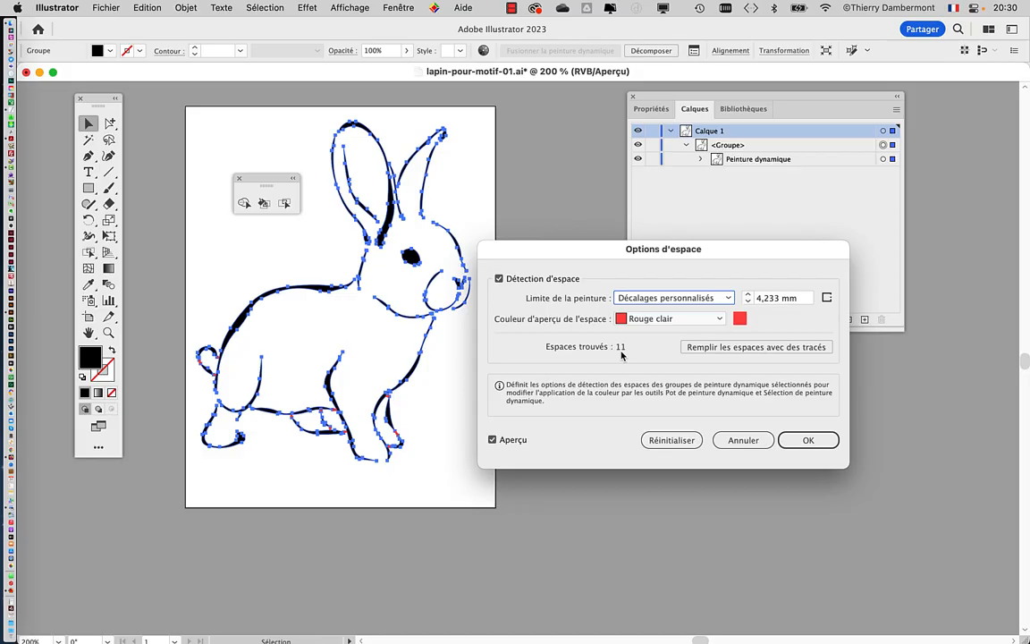
drag(616, 265, 754, 214)
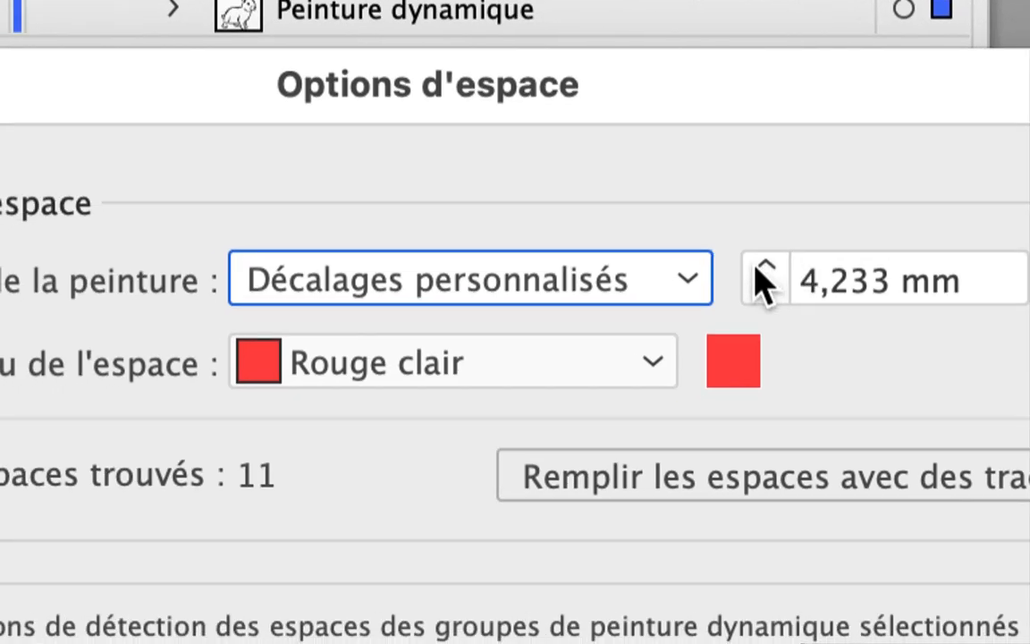
Step: Raise the custom gap size to at least 10 mm so wider openings in the outline are detected, and apply the gap options
click(762, 270)
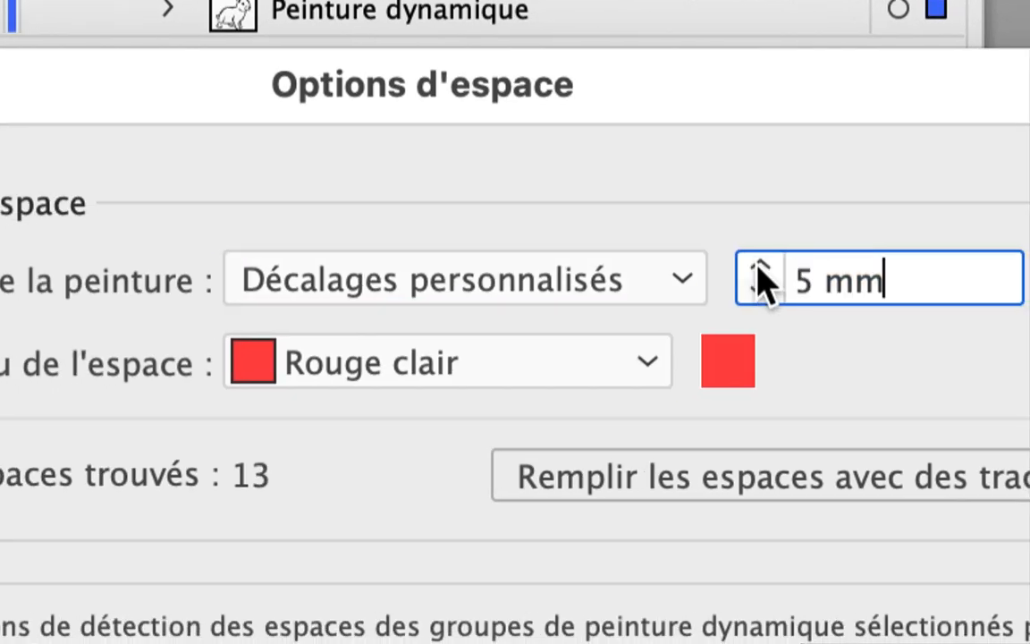
click(762, 270)
click(762, 270)
click(760, 270)
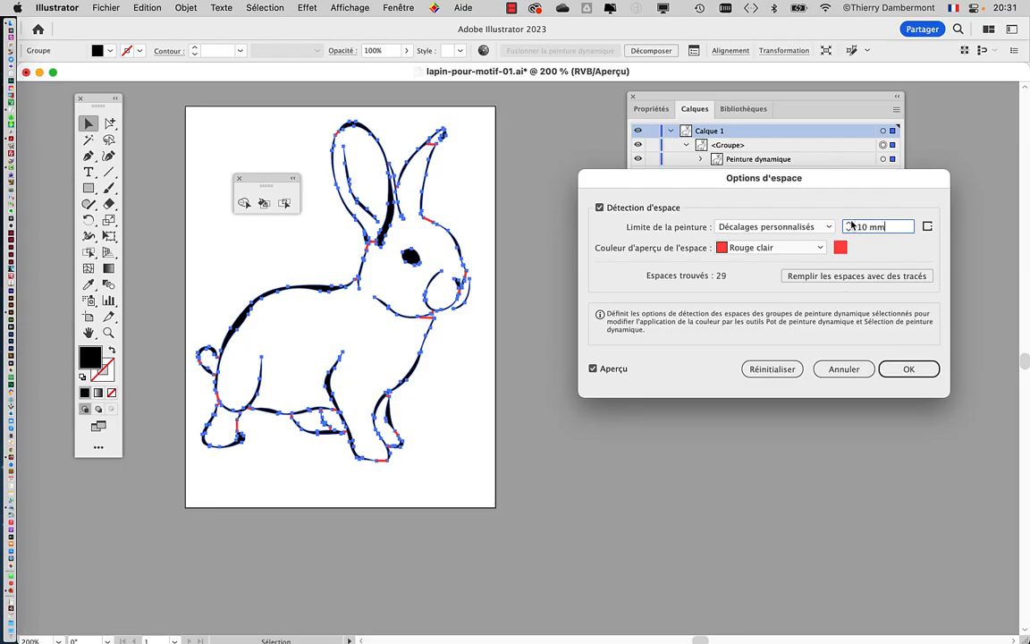
click(850, 224)
click(851, 223)
click(851, 224)
click(908, 370)
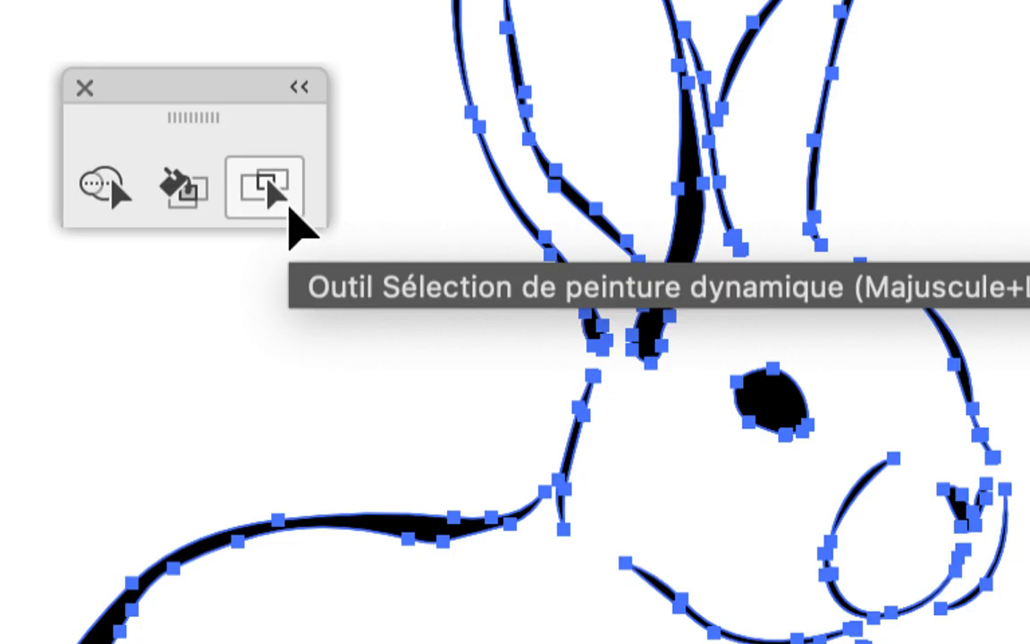
Step: Select the rabbit's head with Live Paint Selection, show the Nuancier swatches beside the artboard, and fill it with beige C=25 M=25 J=40 N=0
click(291, 210)
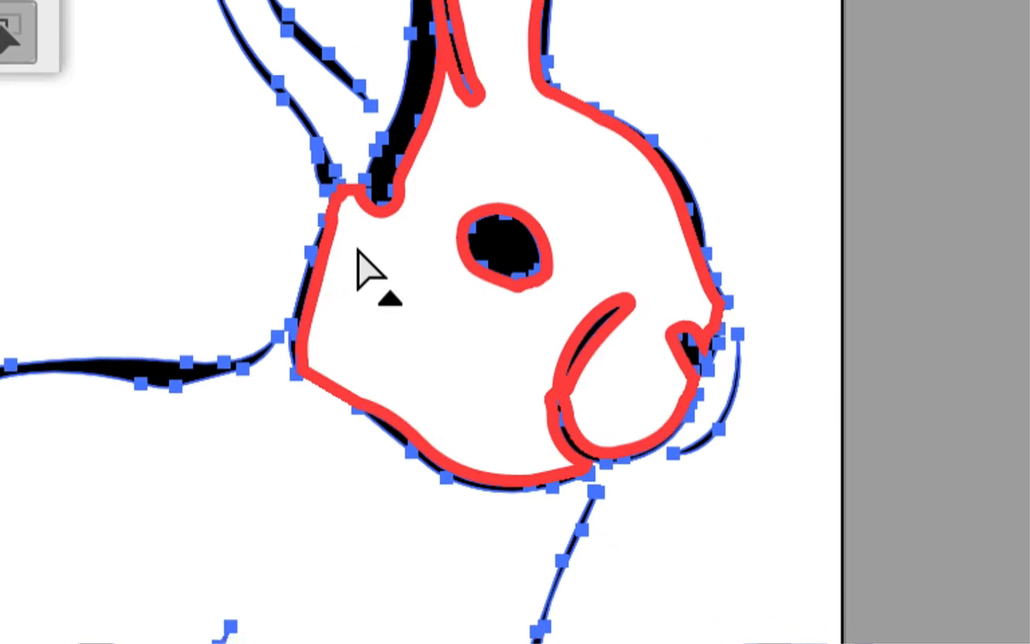
click(358, 251)
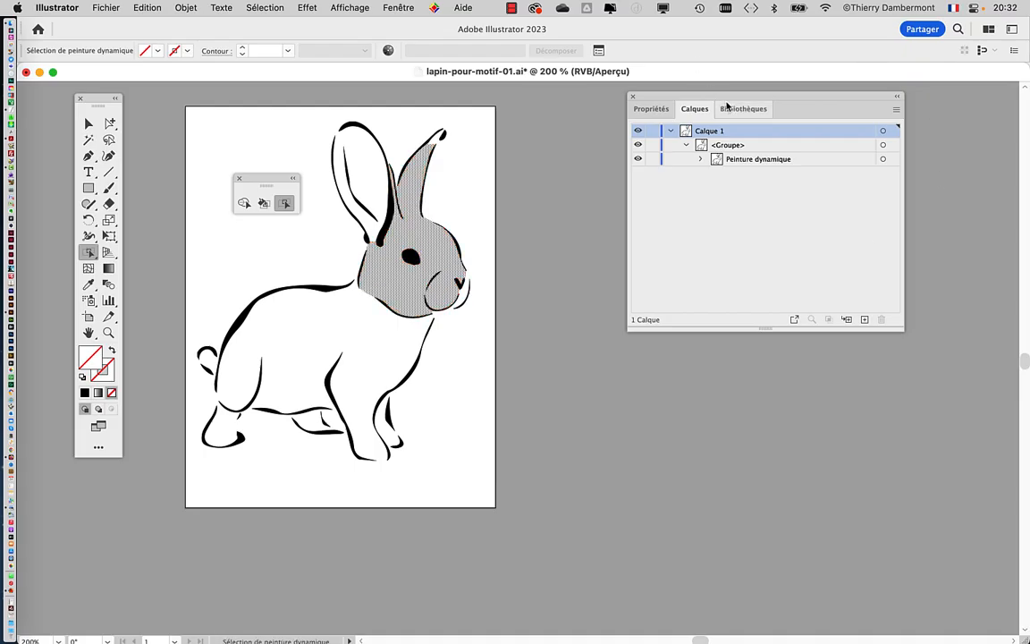
drag(730, 99, 862, 97)
click(398, 7)
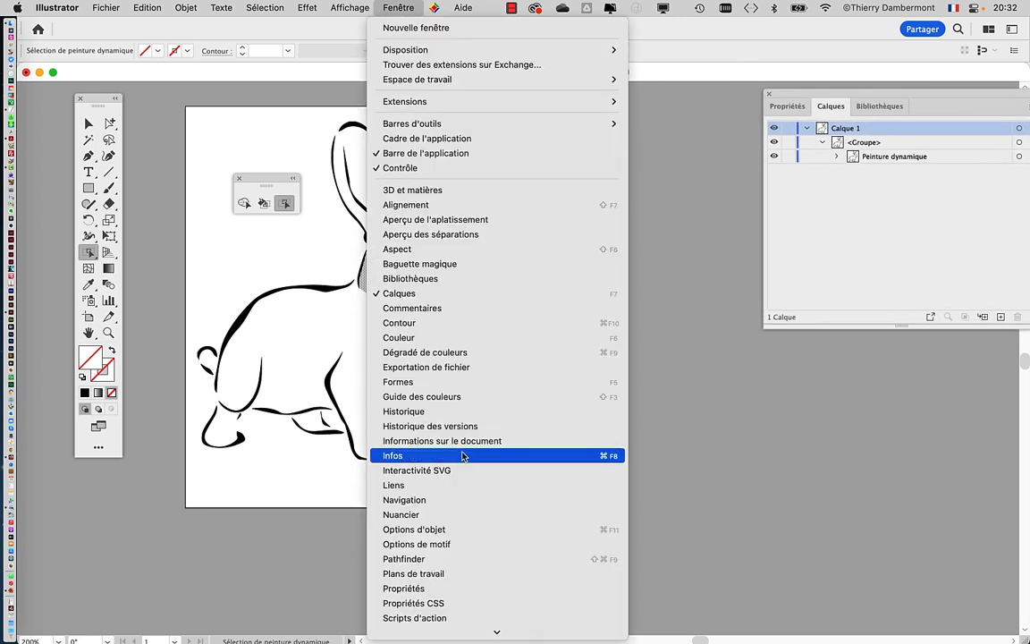
scroll(452, 484, down, 1)
click(448, 500)
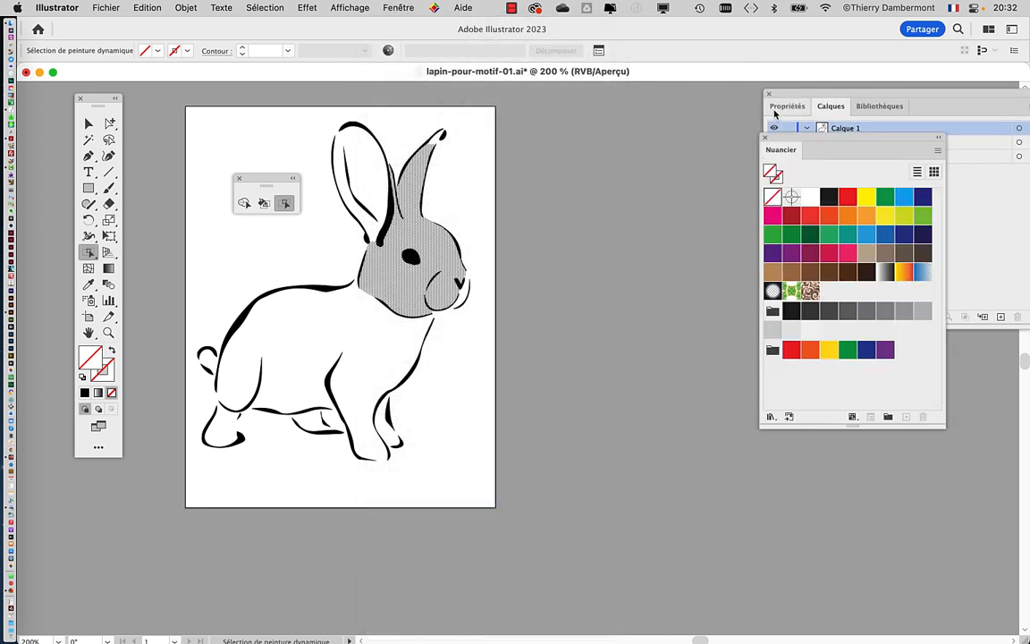
drag(784, 140, 561, 121)
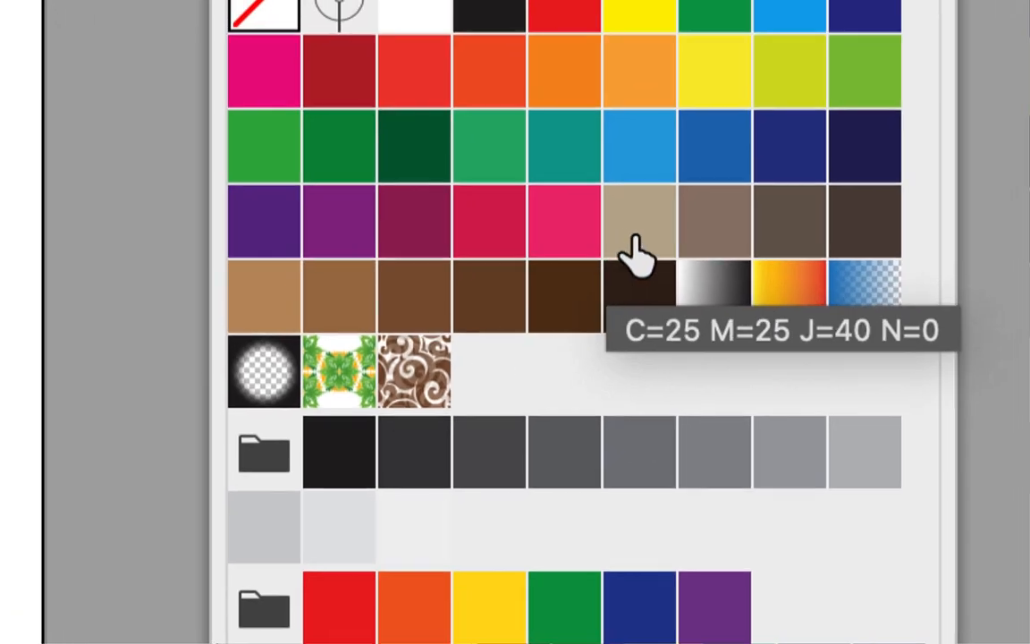
click(644, 236)
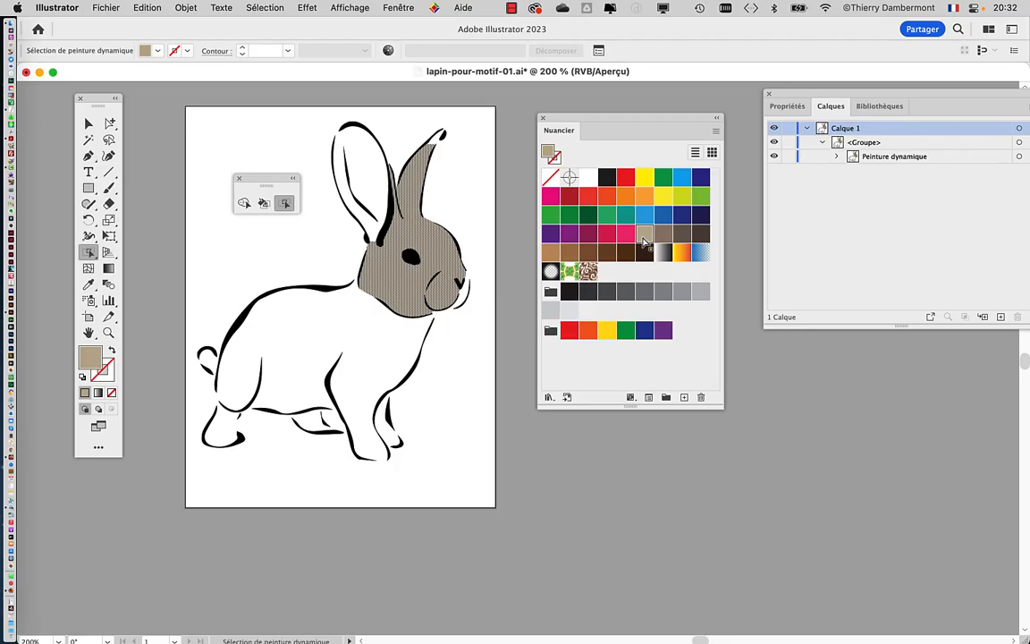
Step: Fill the rabbit's body with the medium grey-brown swatch and its large ear with the next darker grey-brown
mouse_move(665, 127)
mouse_down()
mouse_move(695, 115)
mouse_move(680, 115)
mouse_up()
click(348, 332)
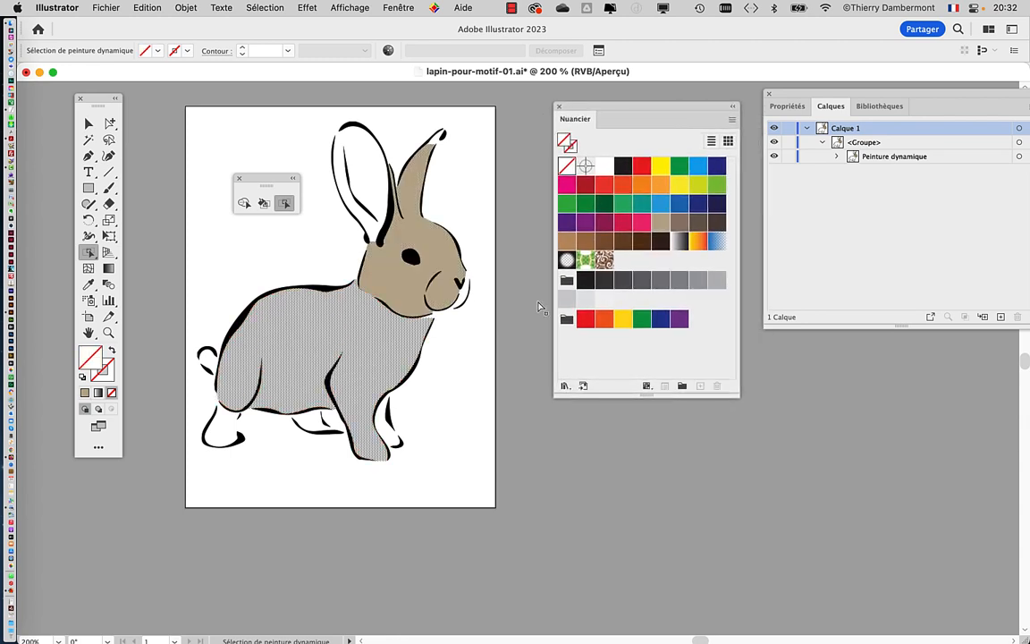
click(680, 228)
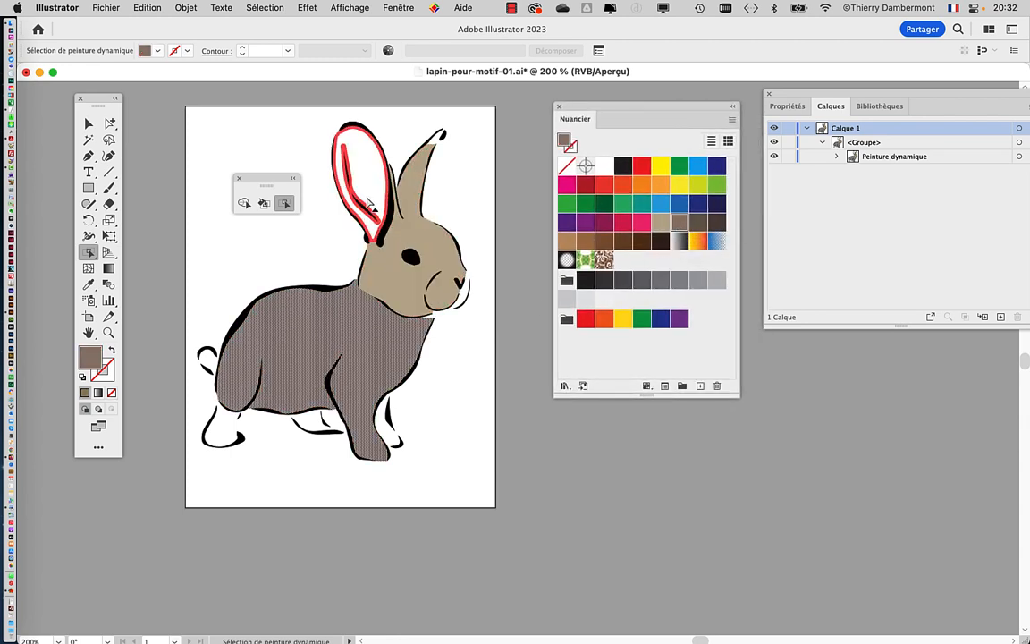
click(356, 175)
click(701, 222)
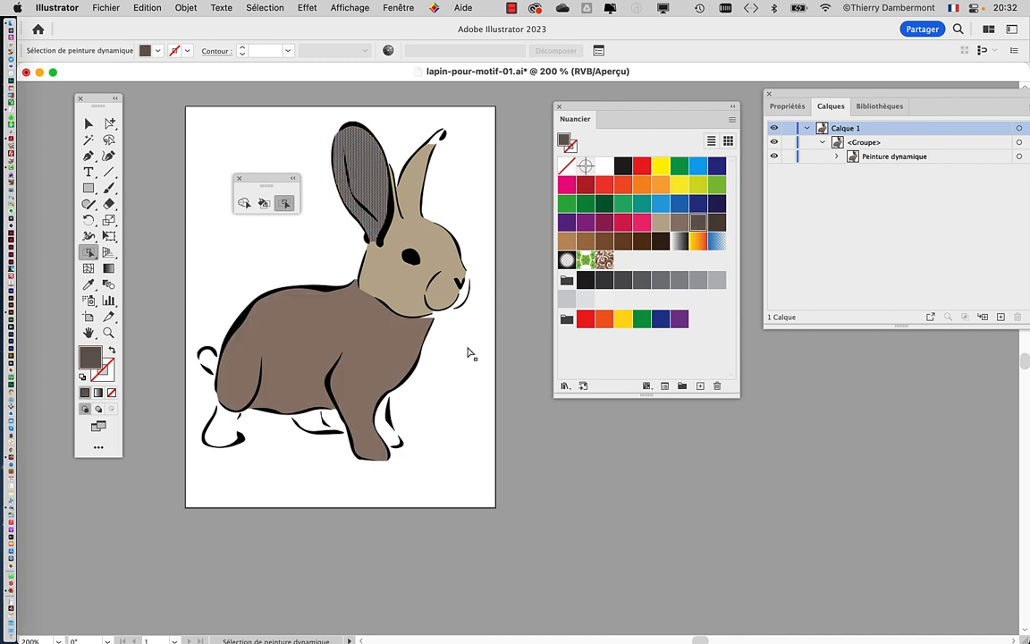
Step: Fill the paw area under the belly with the medium grey-brown swatch and select the small area beside it
click(388, 436)
click(317, 423)
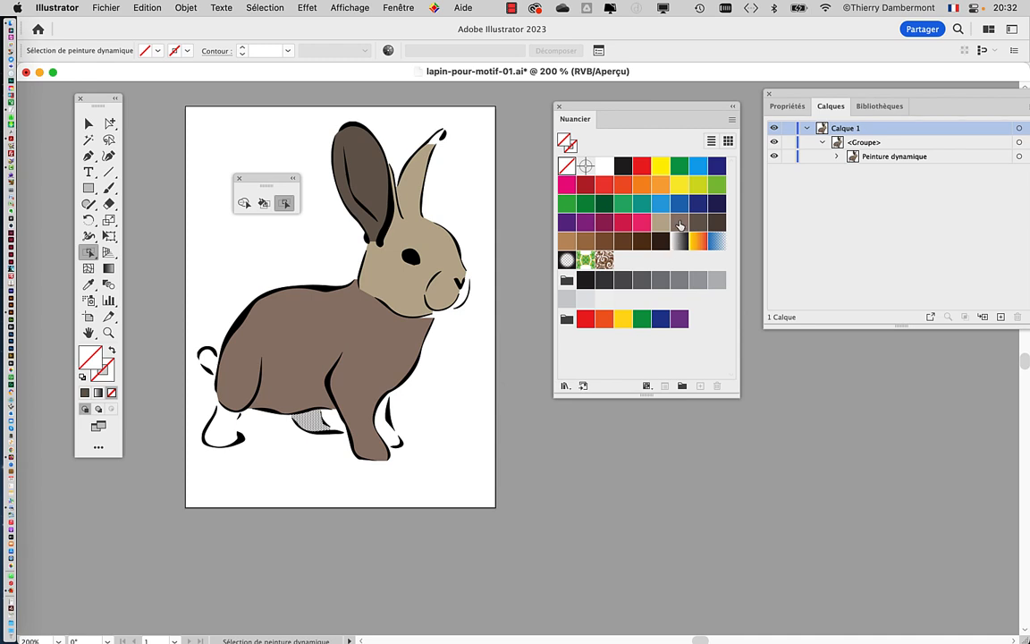
click(680, 224)
click(337, 425)
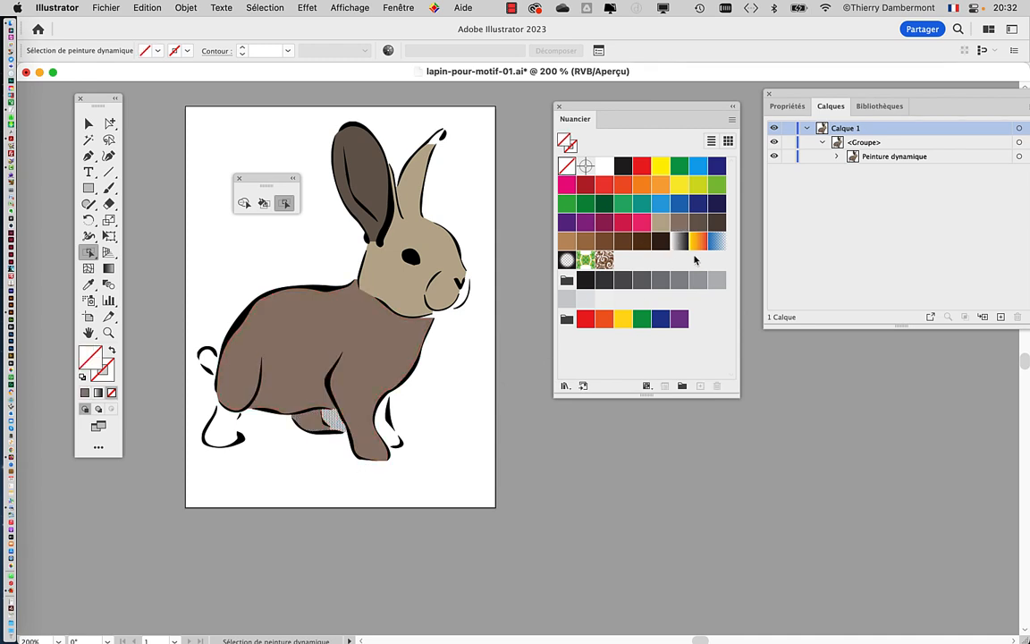
Step: Fill the hind foot and the tail with the dark grey-brown swatch, and move the Nuancier and Live Paint palettes farther from the rabbit
click(224, 423)
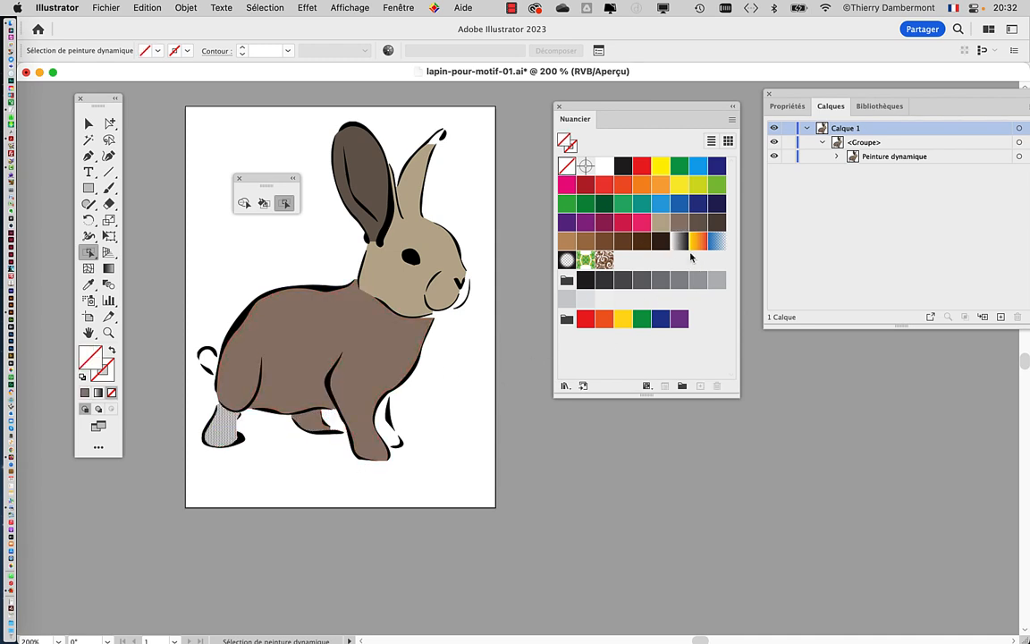
click(699, 223)
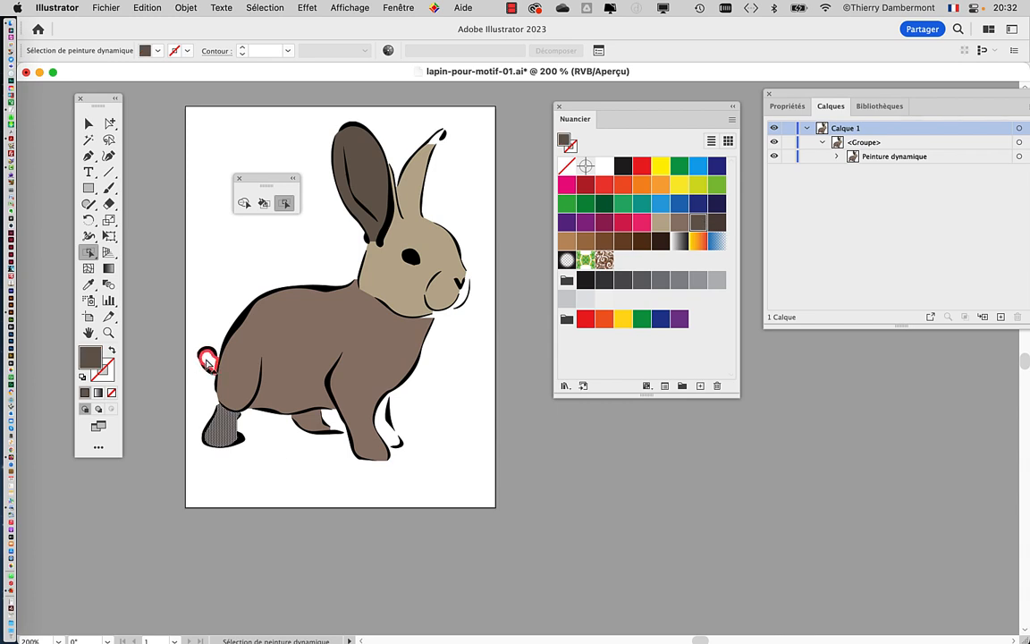
click(208, 362)
click(699, 225)
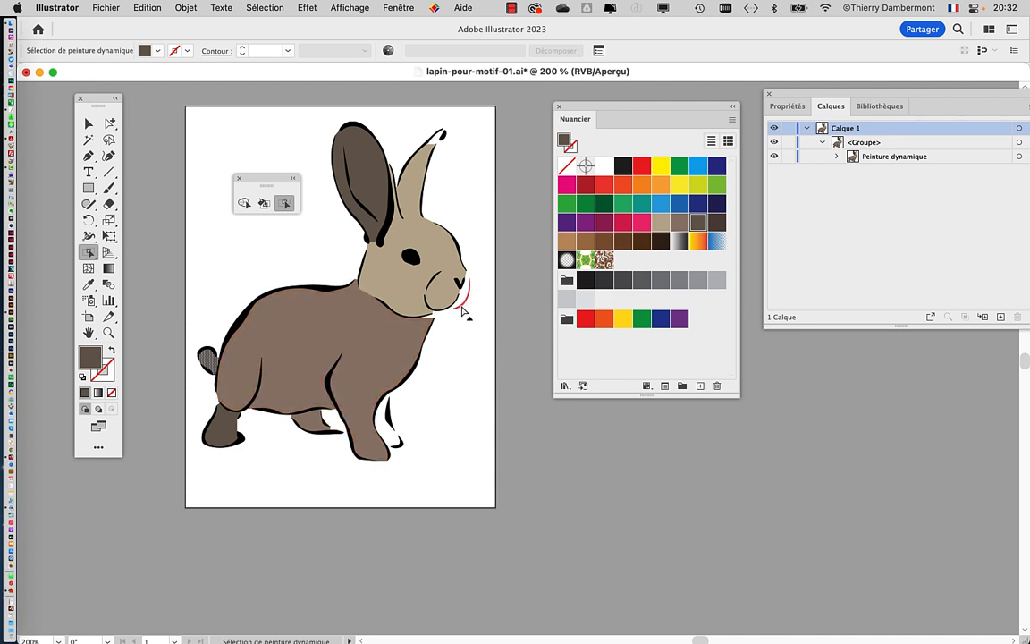
drag(595, 104, 633, 106)
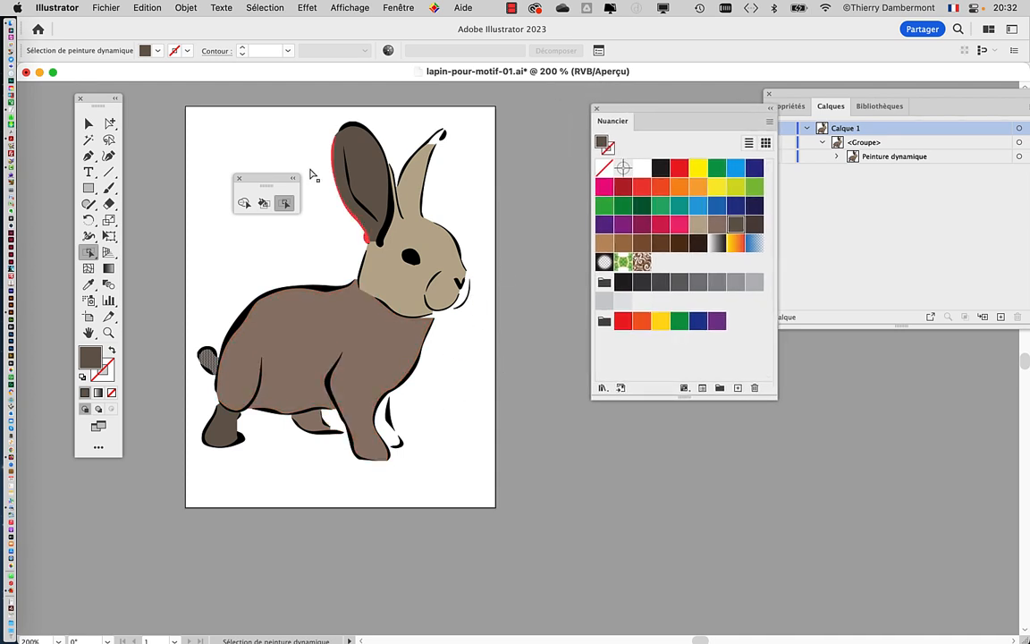
drag(276, 180, 209, 132)
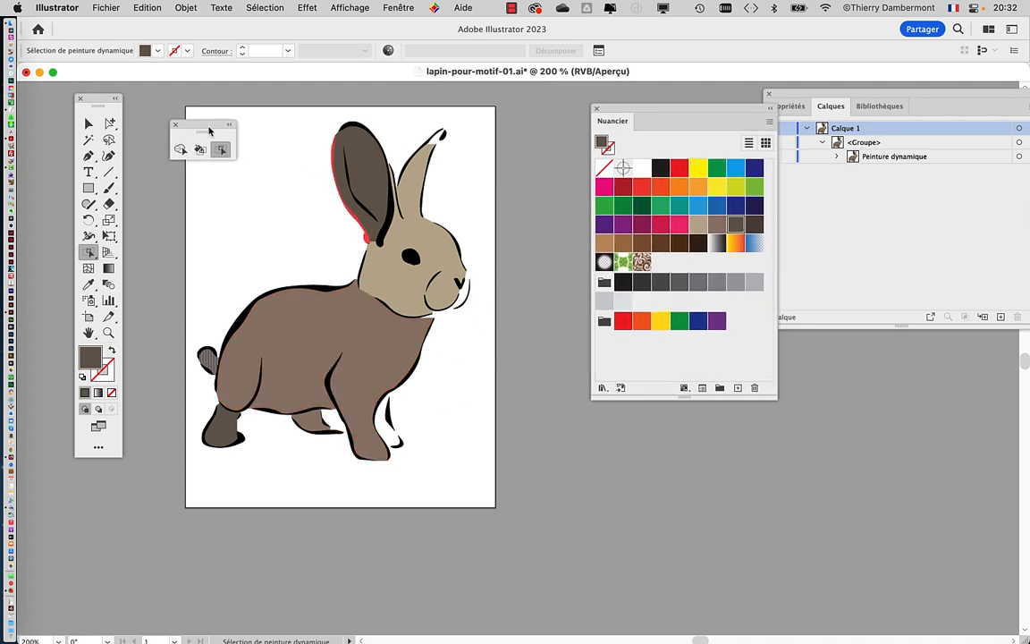
Step: Start saving the colored rabbit as a new file, opening the name lapin-pour-motif-01.ai for editing
click(97, 7)
click(127, 139)
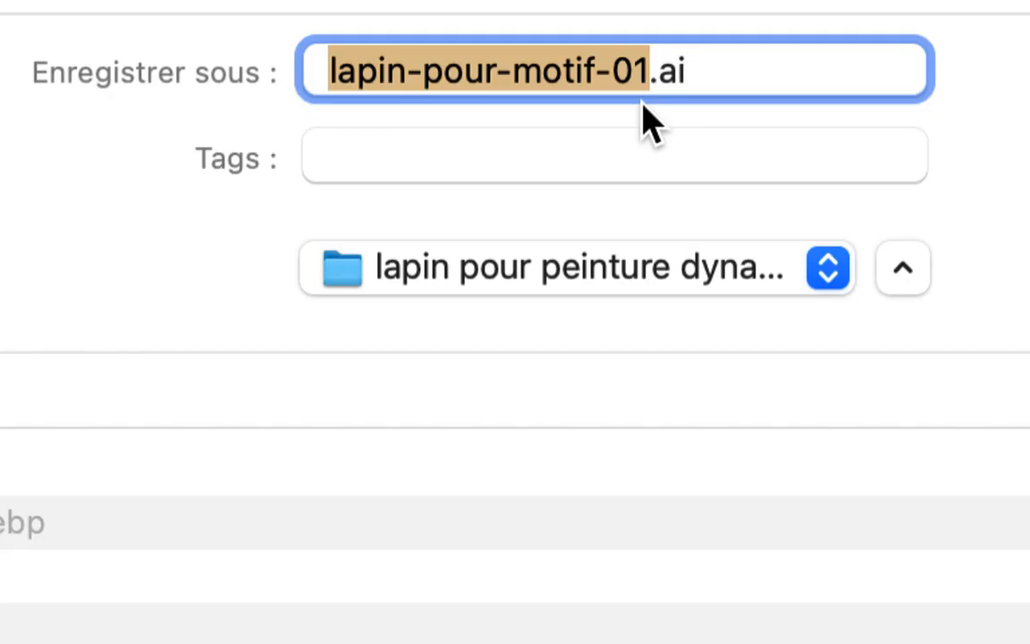
click(649, 71)
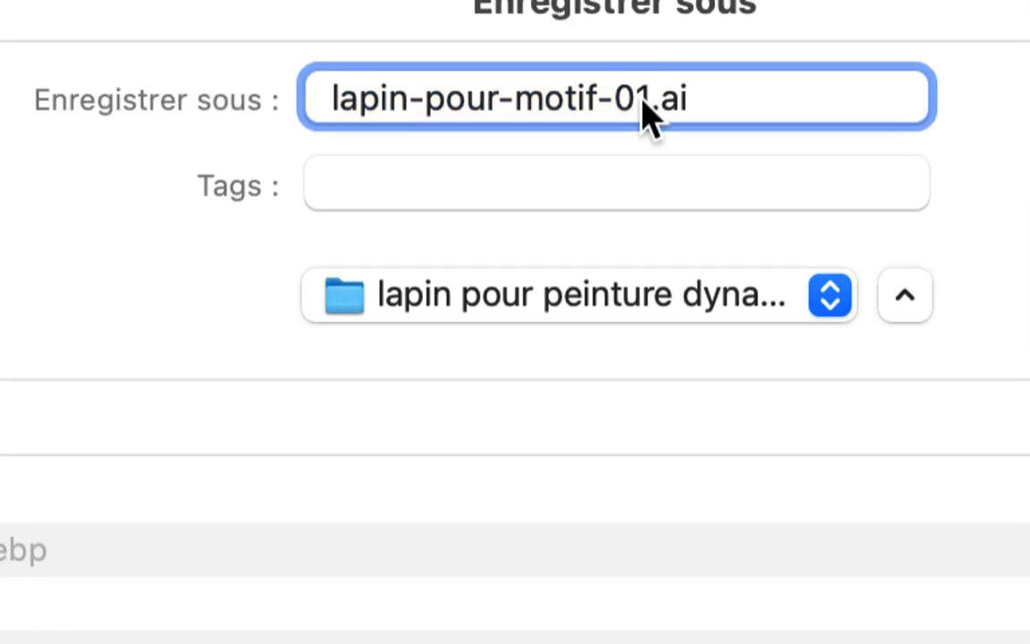